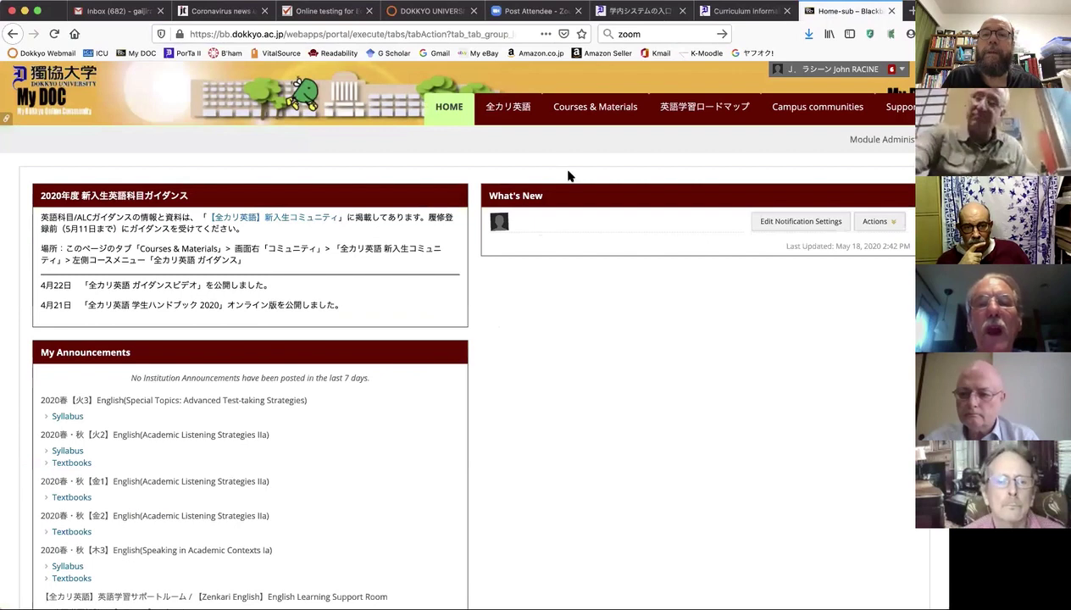
- Open the Course Content of the "Special Topics: Advanced Test-taking Strategies" course and look inside its "Before We Get Started..." folder
click(568, 114)
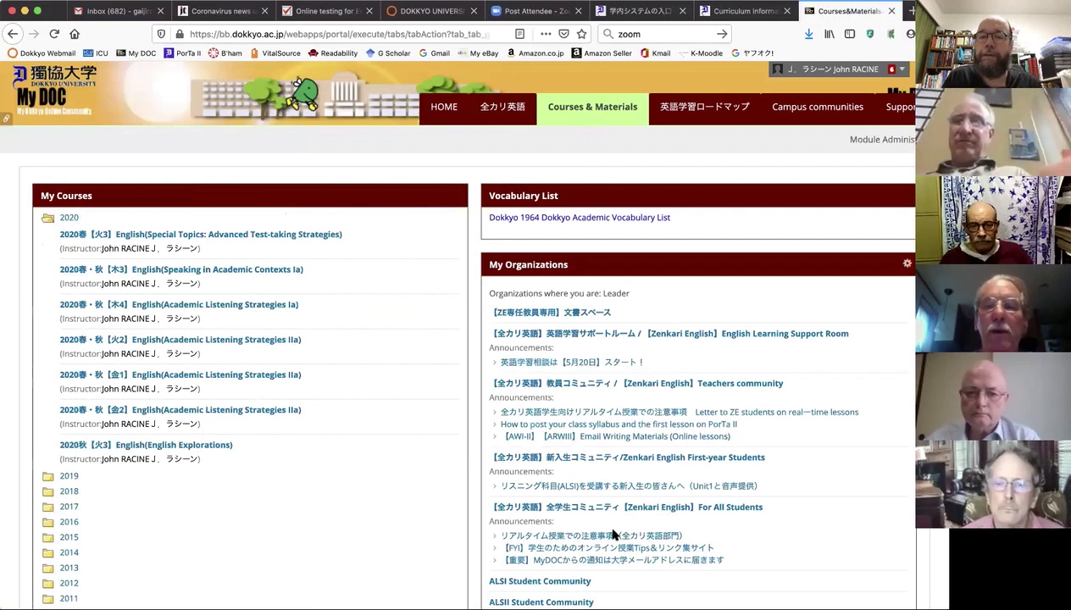
scroll(669, 450, down, 5)
scroll(669, 451, up, 8)
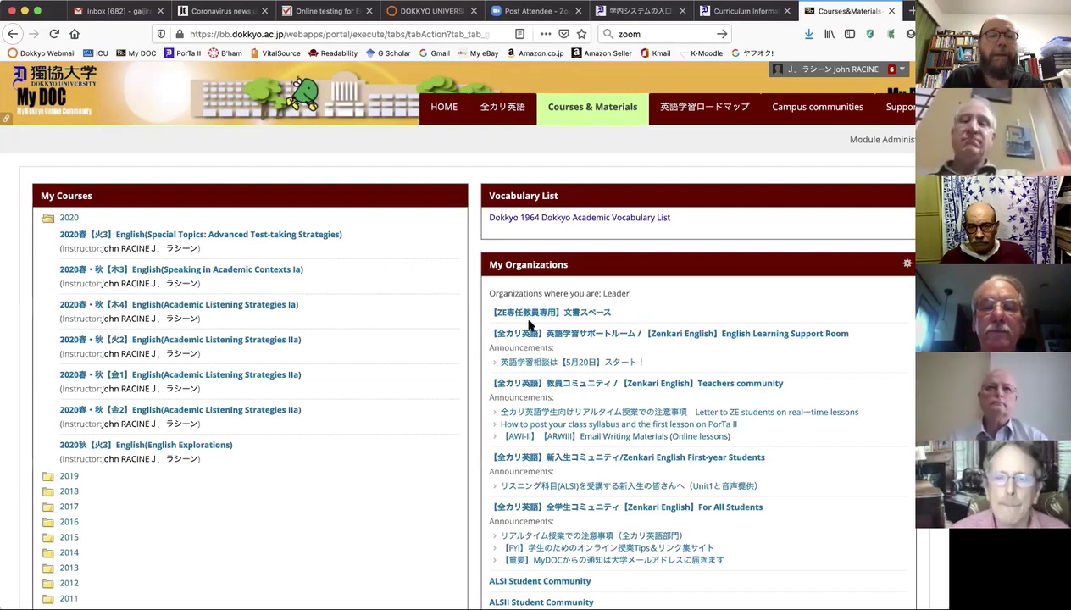
click(213, 238)
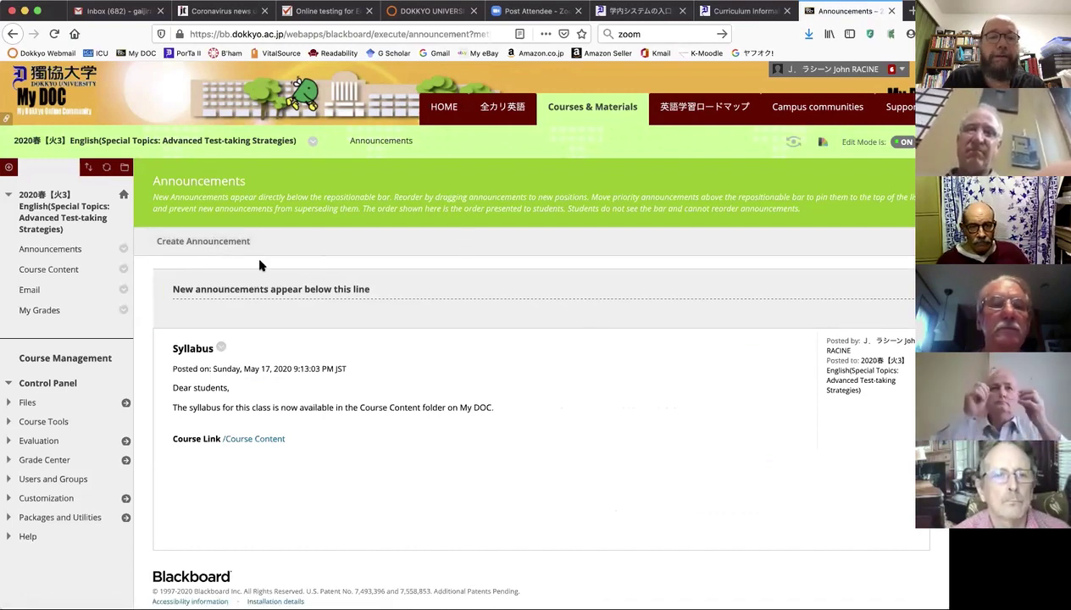
click(65, 270)
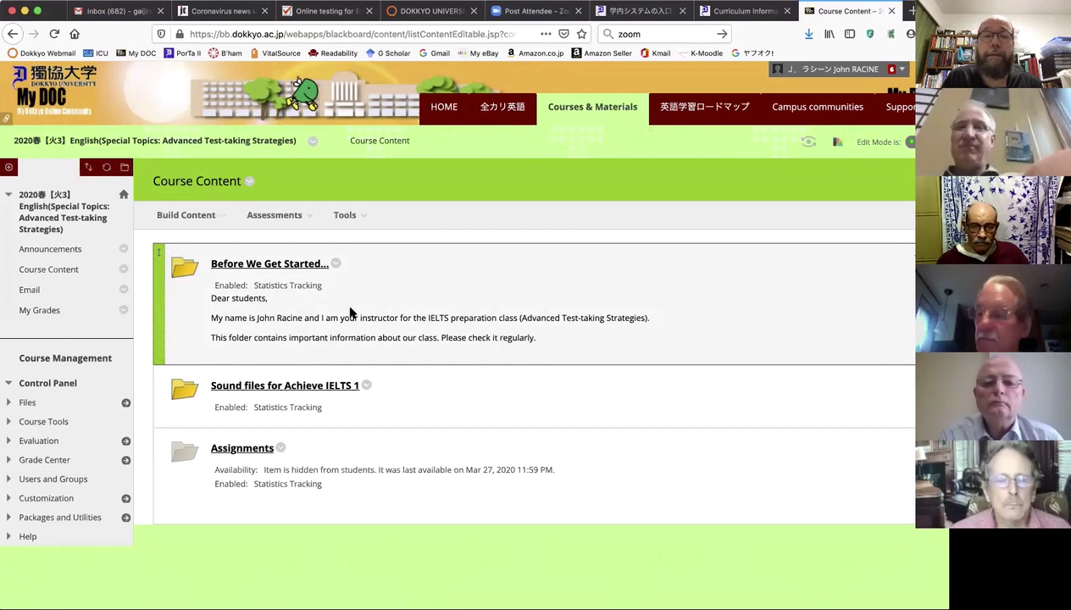
click(296, 264)
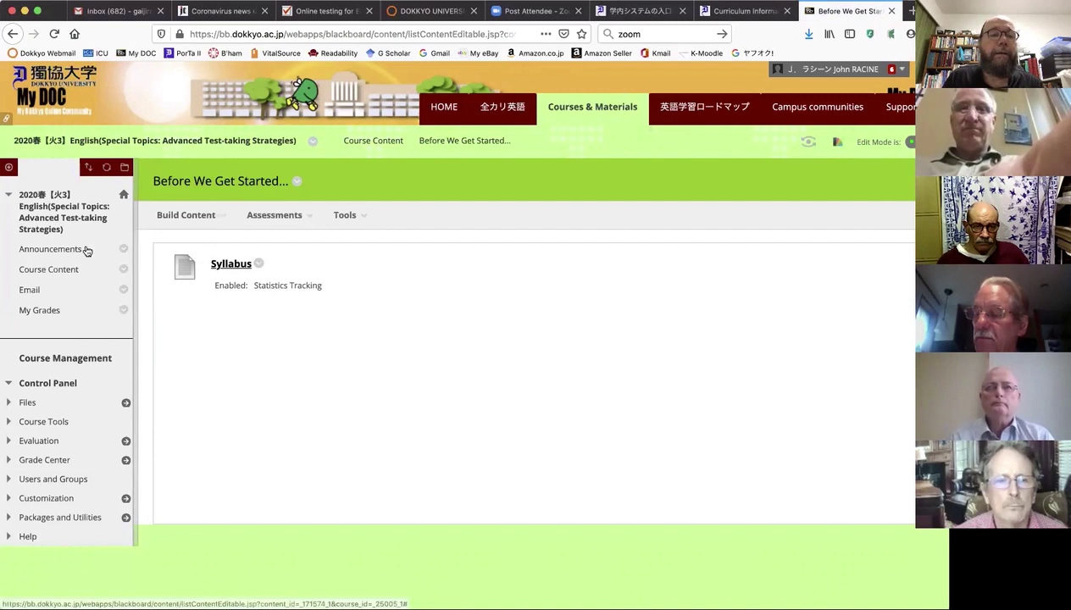
click(65, 272)
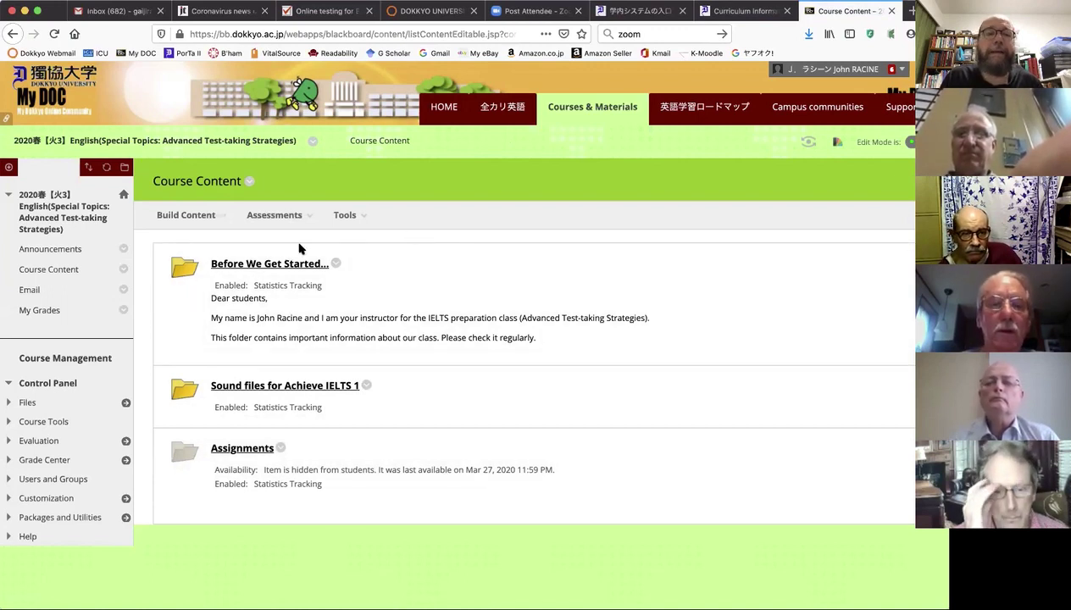
- Start a new content folder in the Course Content and name it "Week 1"
click(199, 217)
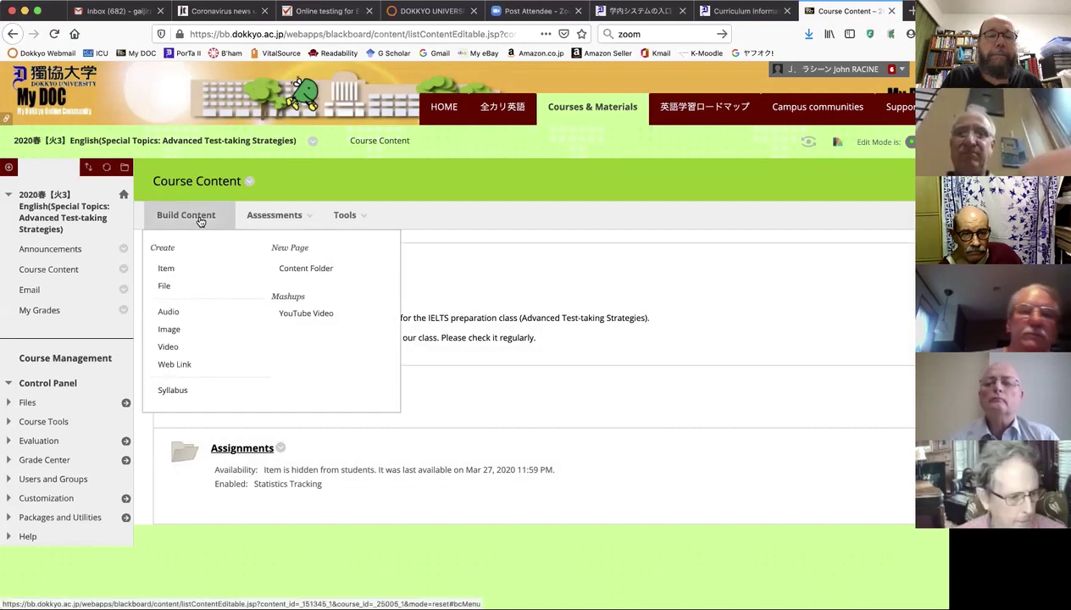
click(290, 268)
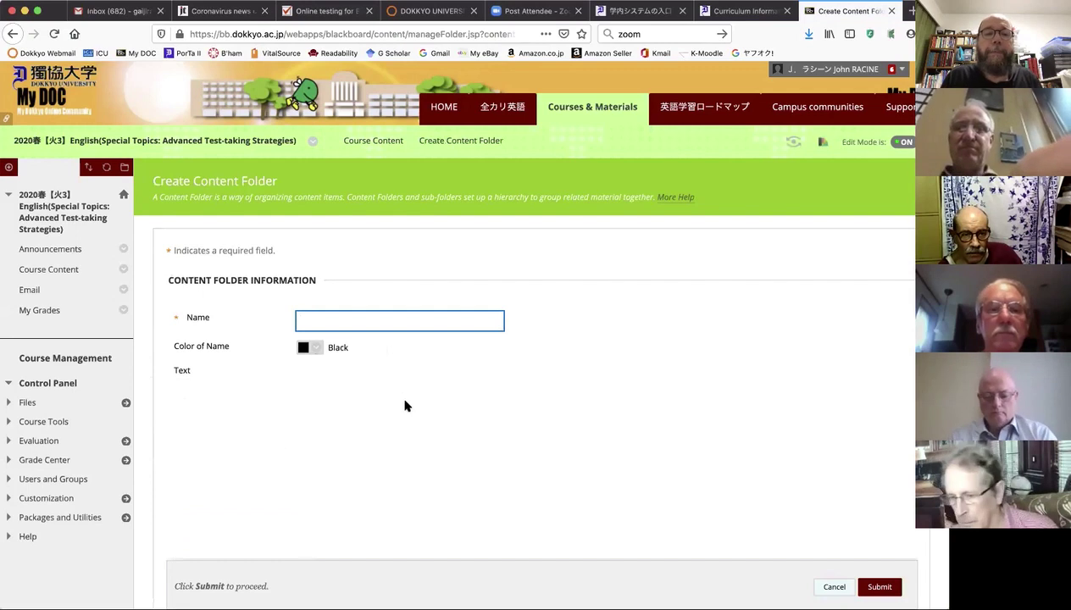
scroll(531, 309, down, 1)
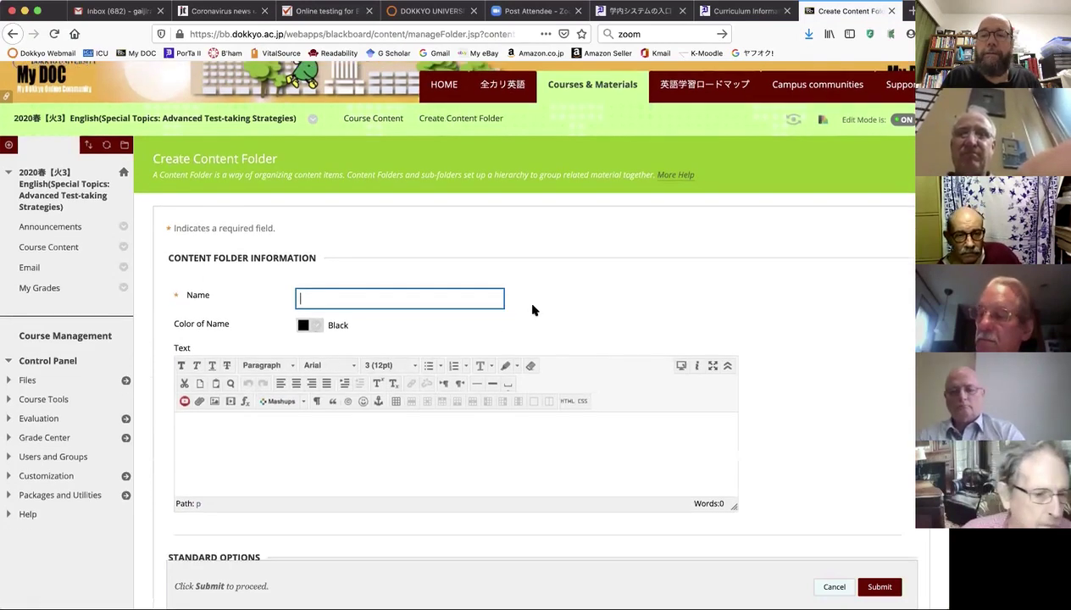
text(Week)
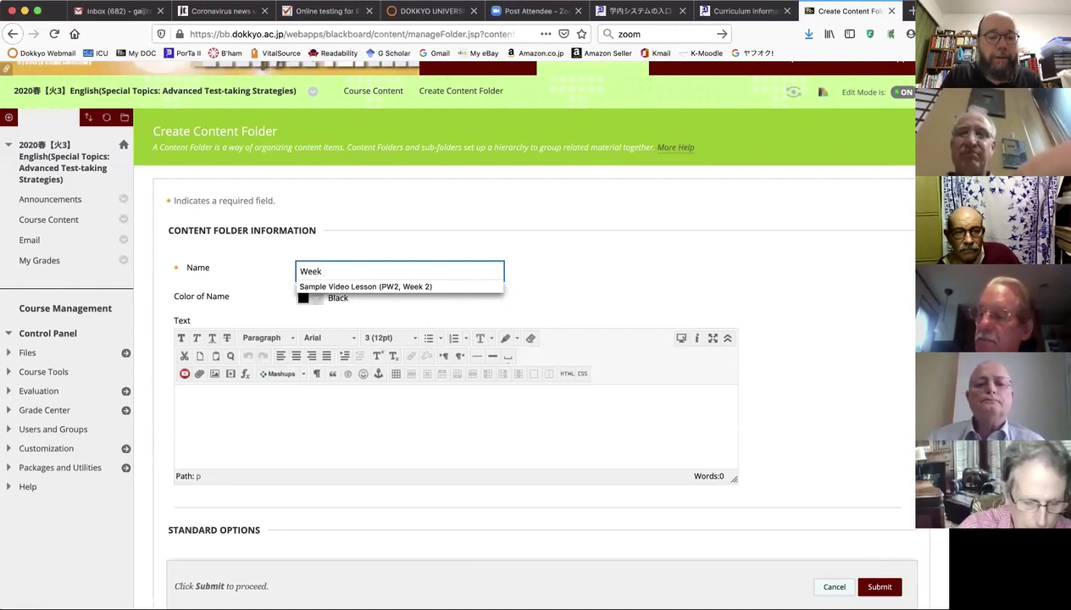
text( 1)
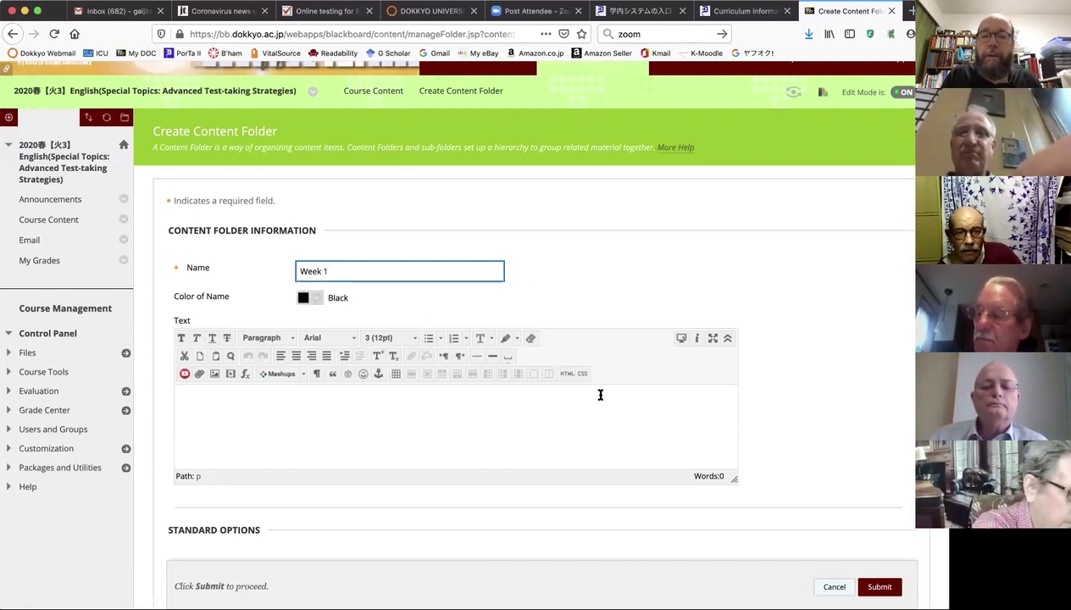
- Enable tracking of the number of views for the Week 1 folder and submit it
scroll(597, 315, down, 2)
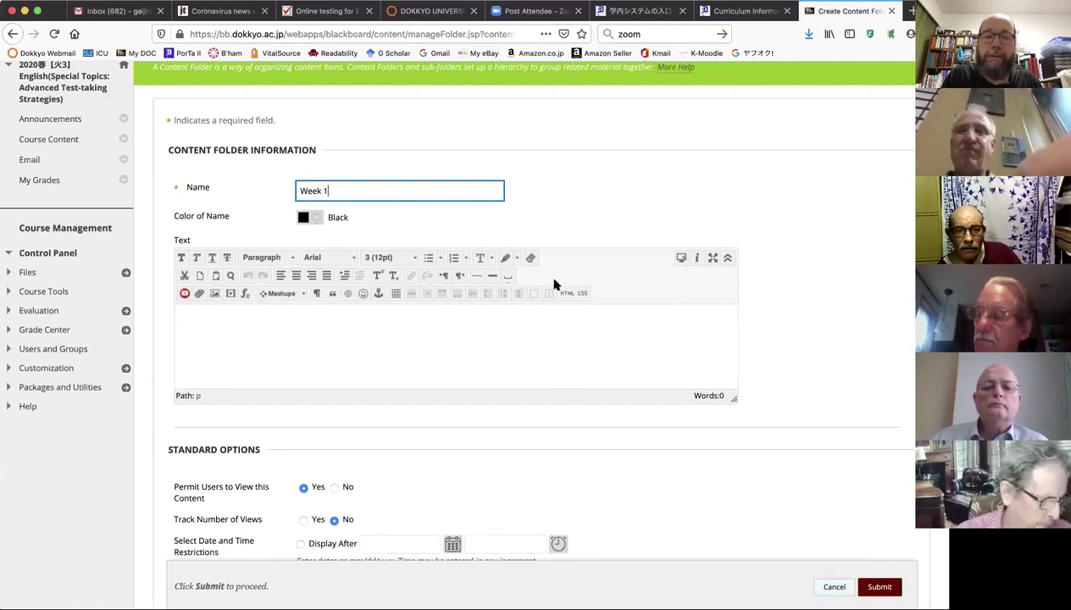
scroll(596, 464, down, 1)
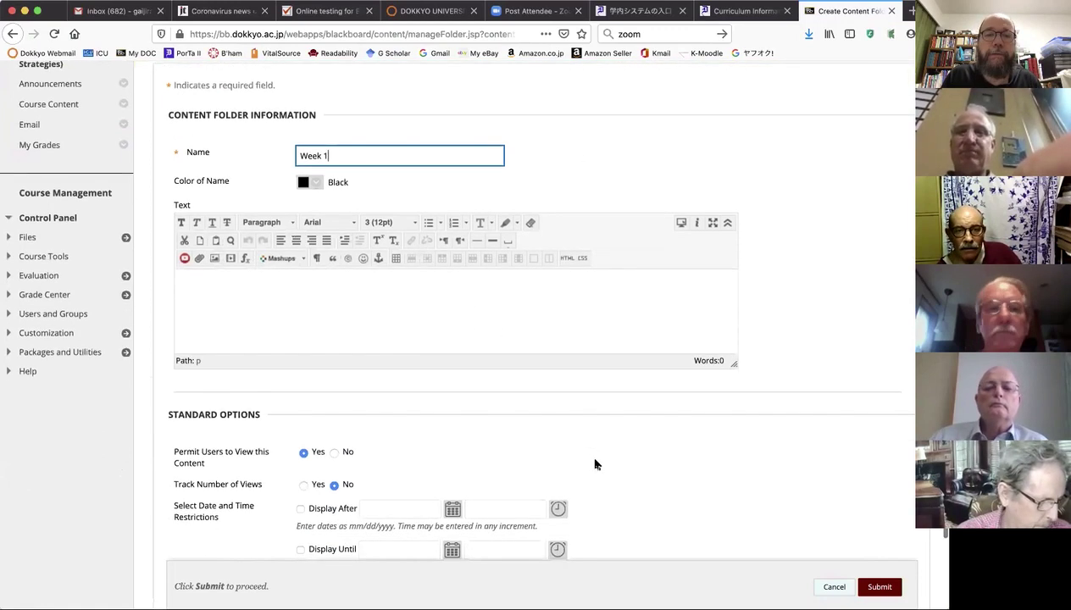
scroll(596, 465, down, 2)
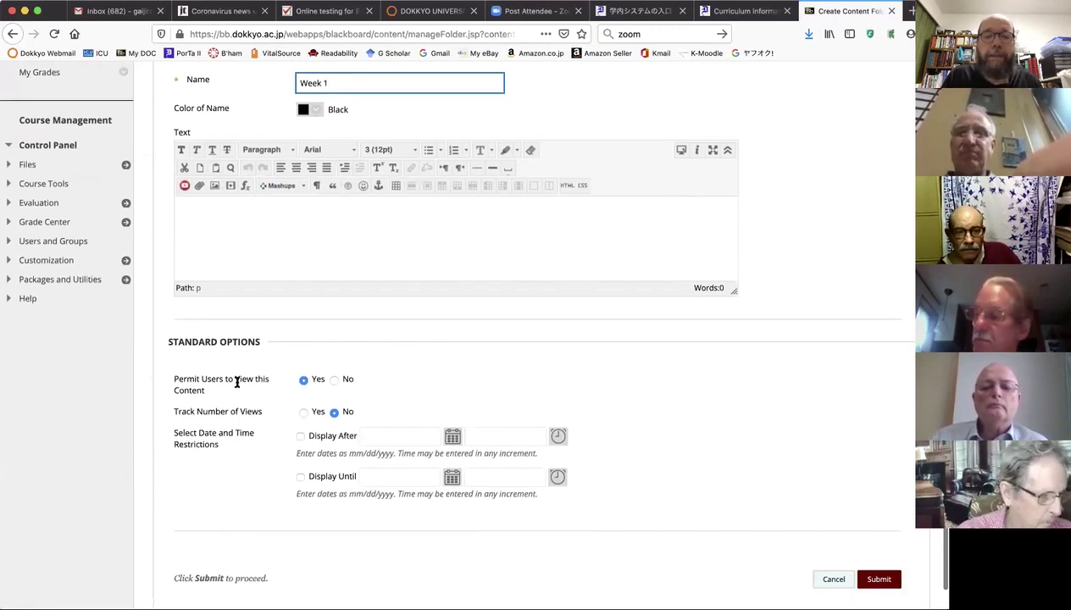
click(303, 412)
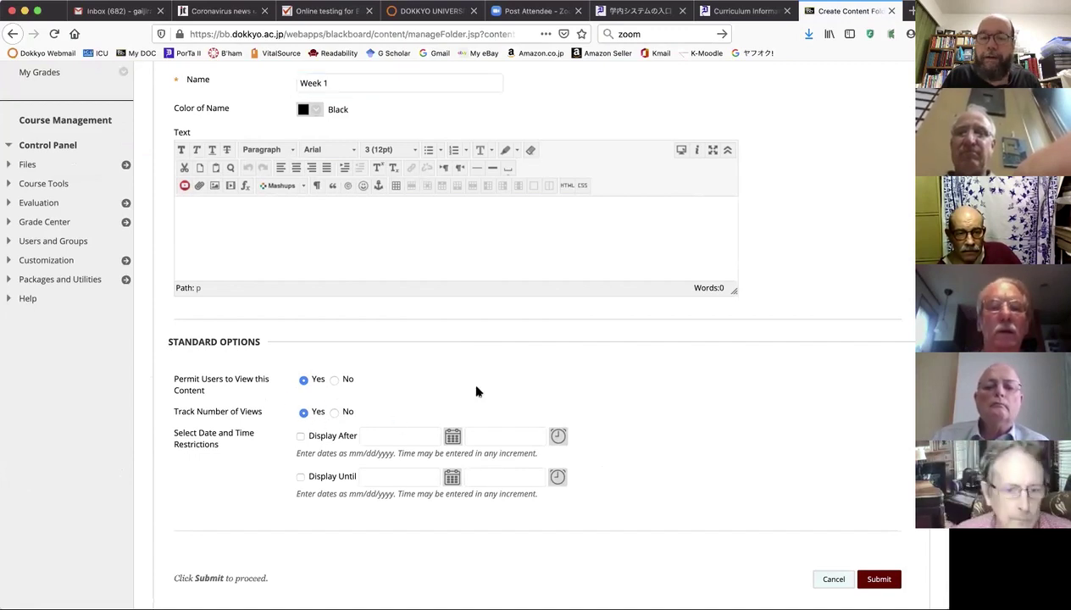
scroll(587, 390, down, 1)
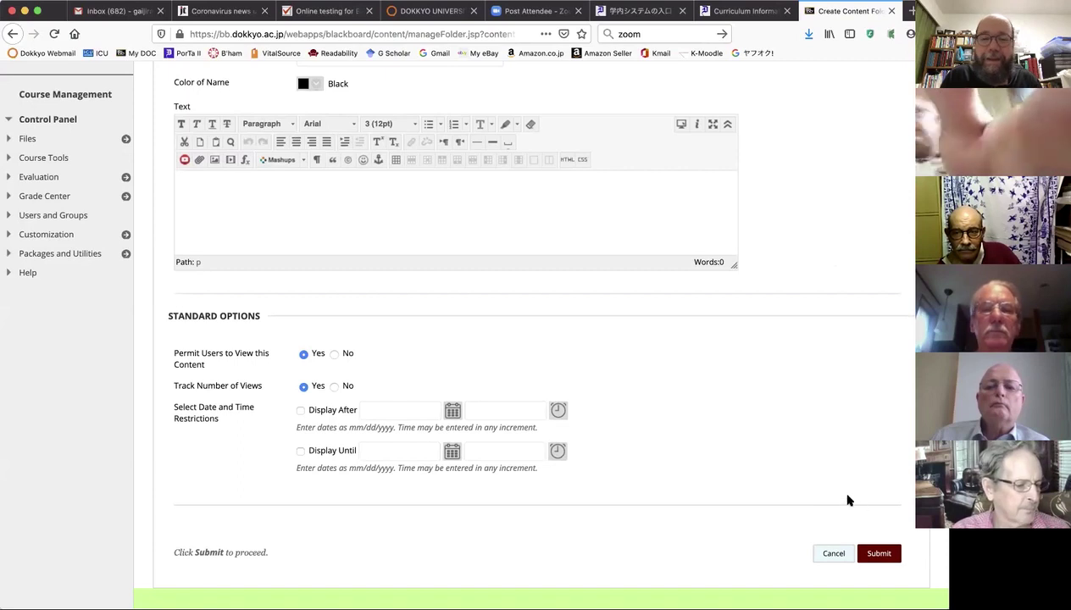
click(879, 553)
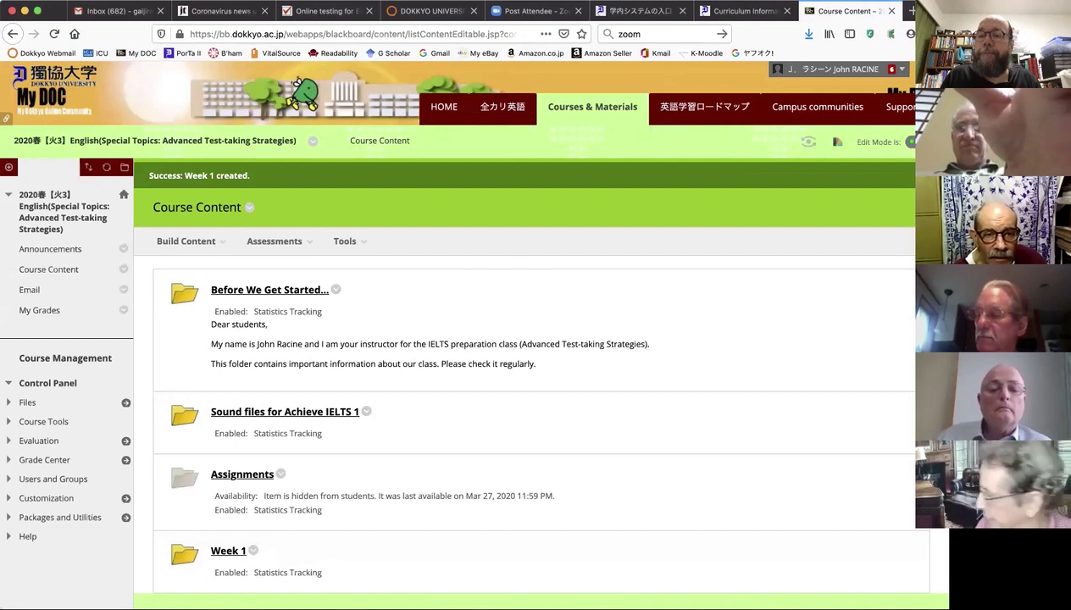
- Create another content folder named "Week 2" and move the Assignments folder below the two week folders
click(202, 248)
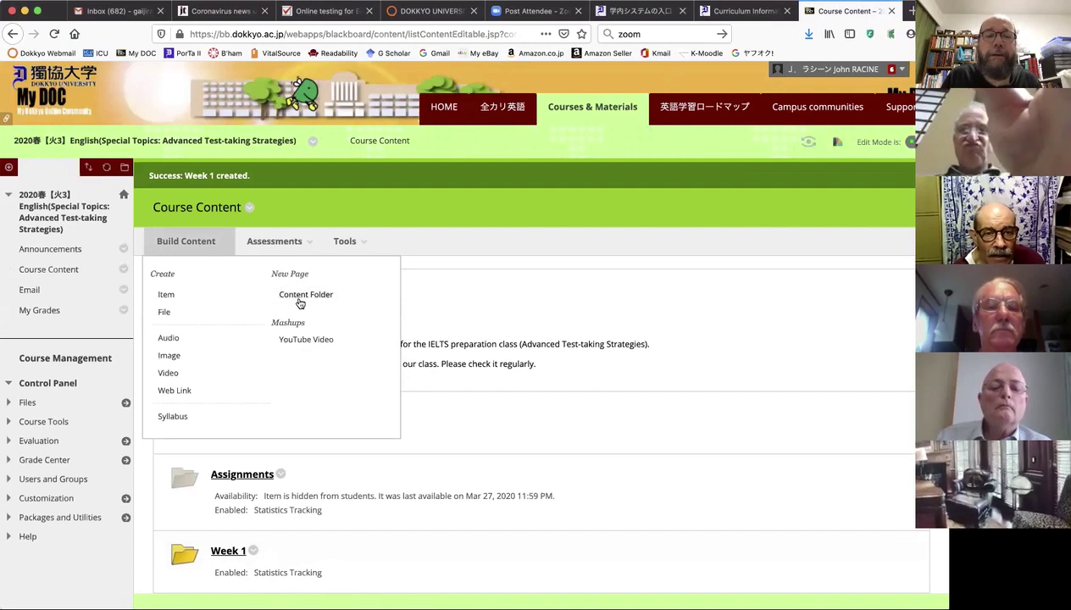
click(300, 302)
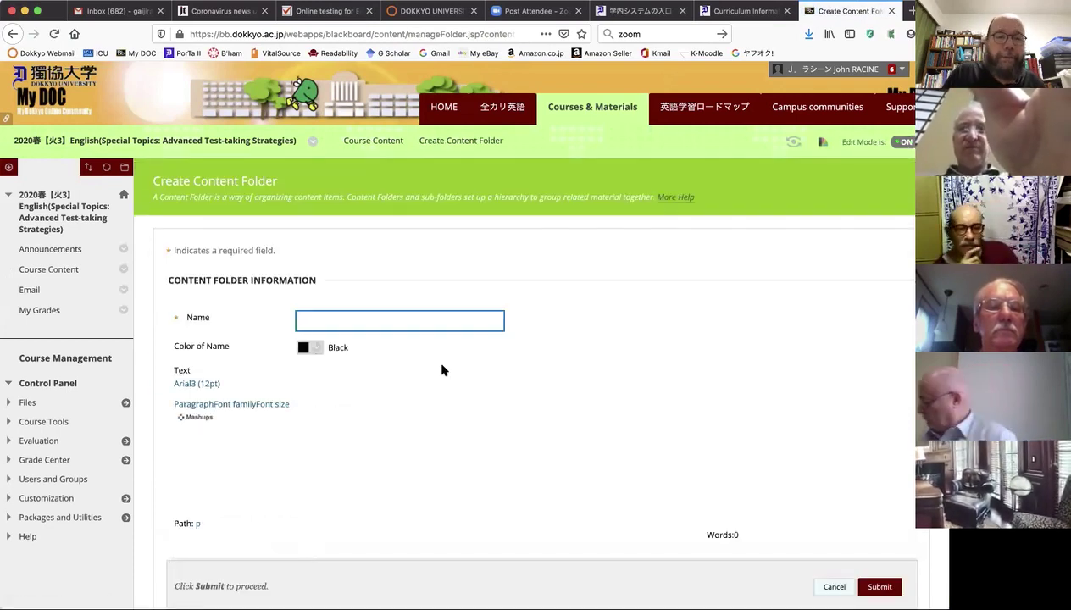
text(Wee)
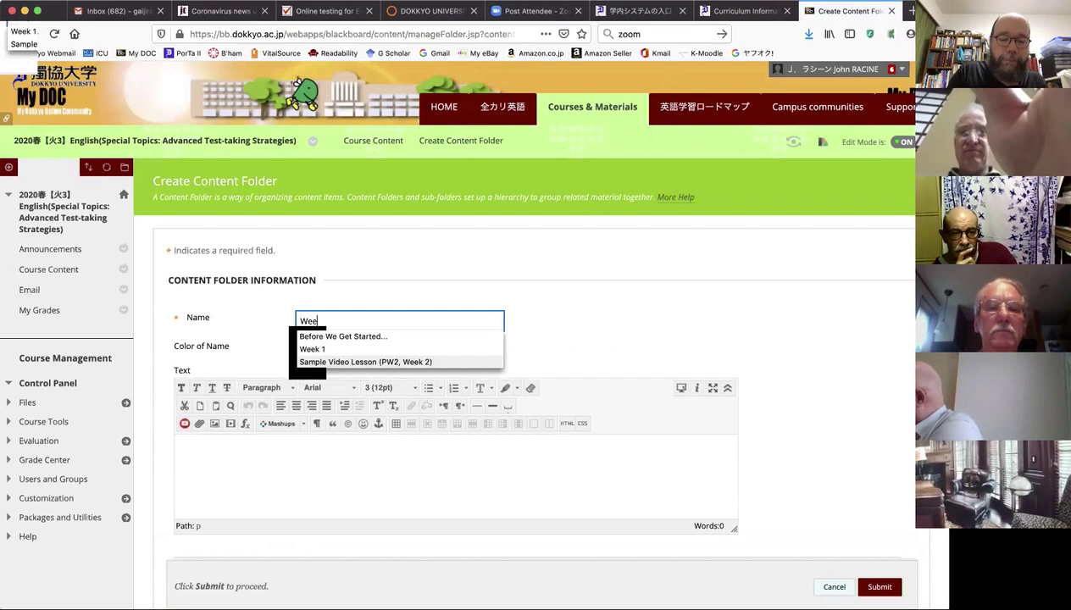
text(k 2)
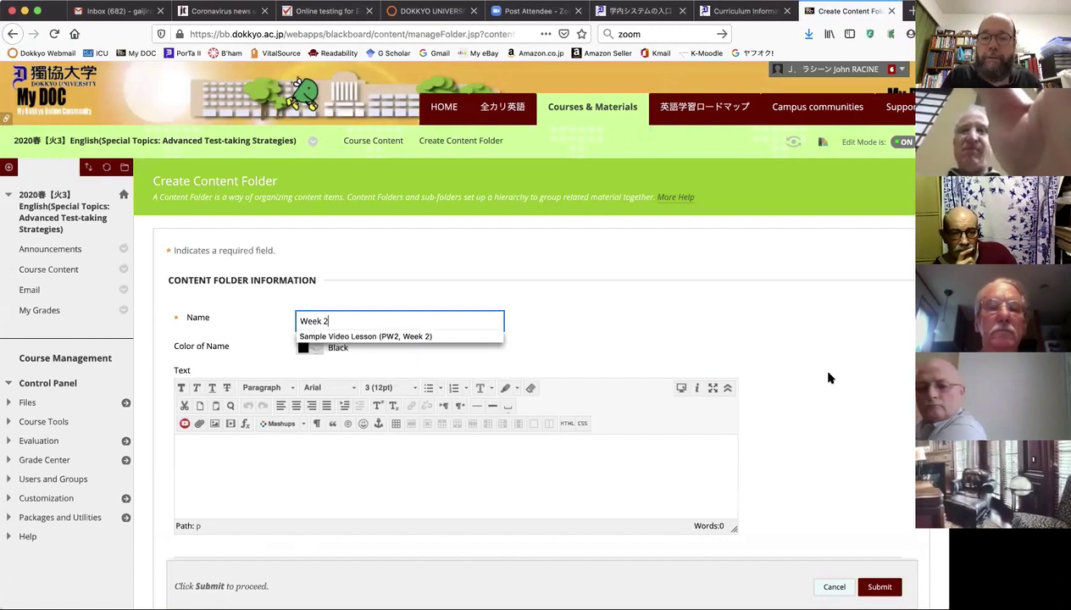
click(858, 512)
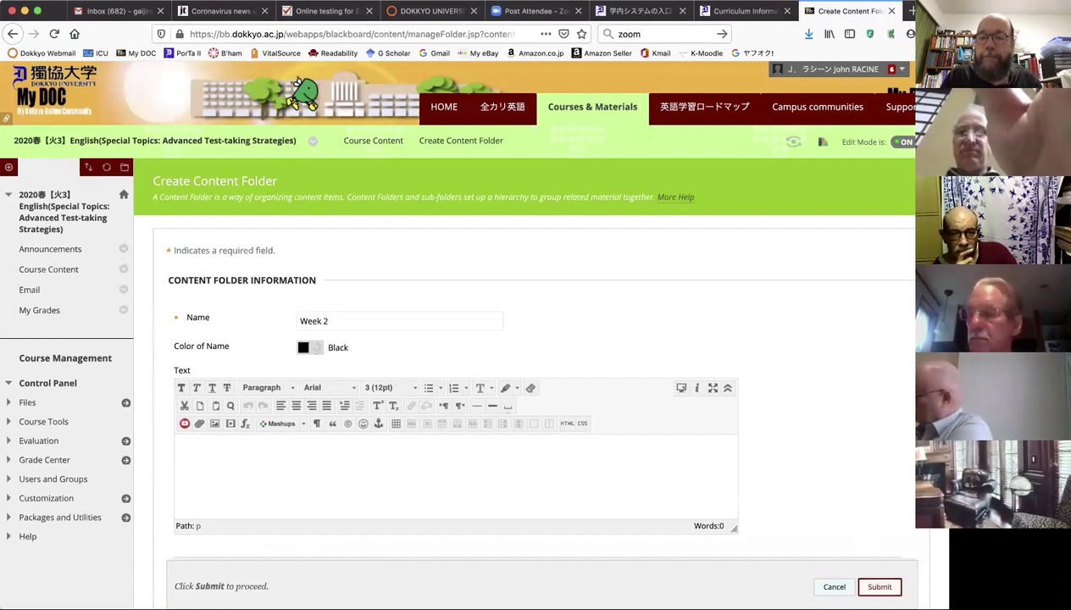
click(882, 587)
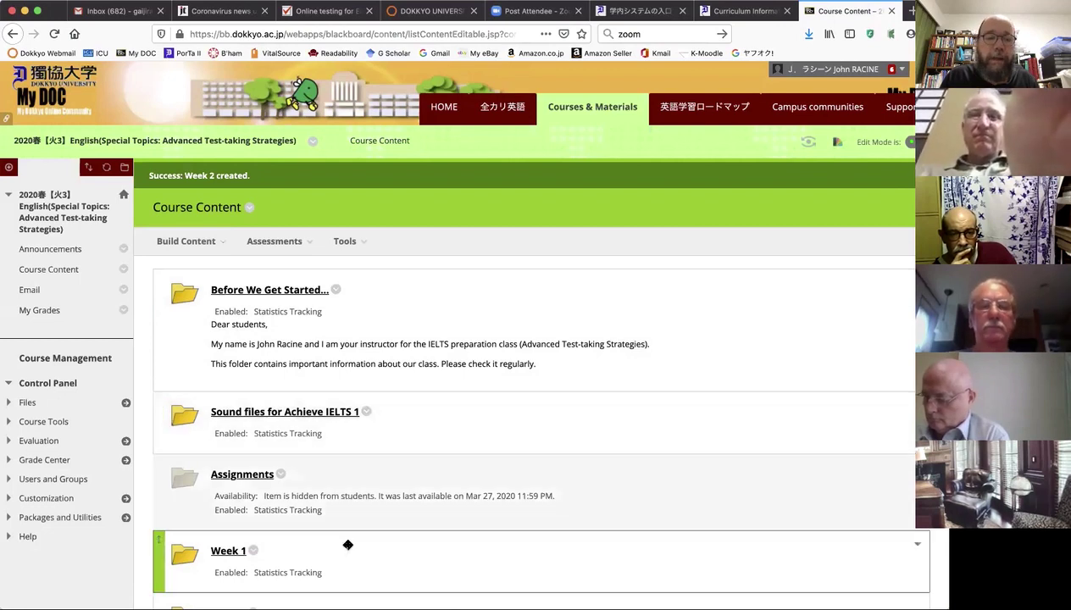
drag(380, 492, 382, 606)
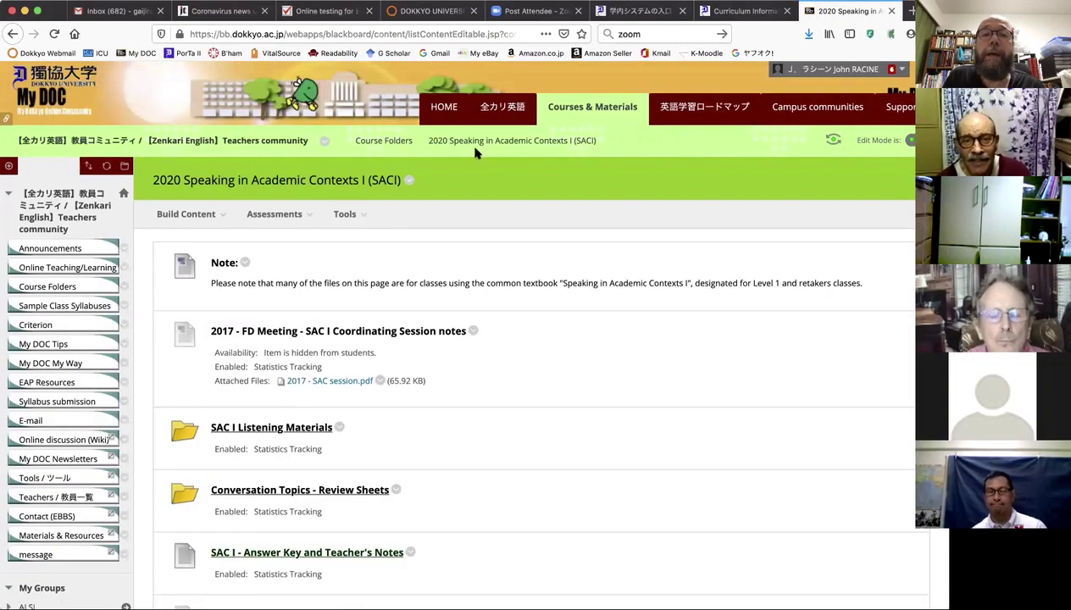
- Return to the "Special Topics: Advanced Test-taking Strategies" course content and open the "Before We Get Started..." folder
click(584, 111)
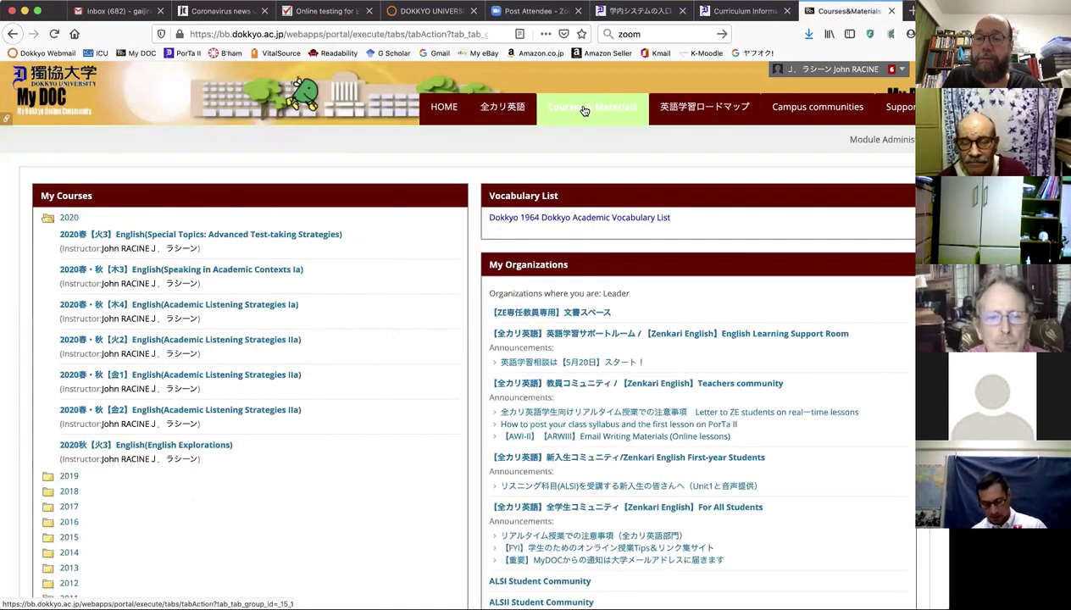
click(194, 238)
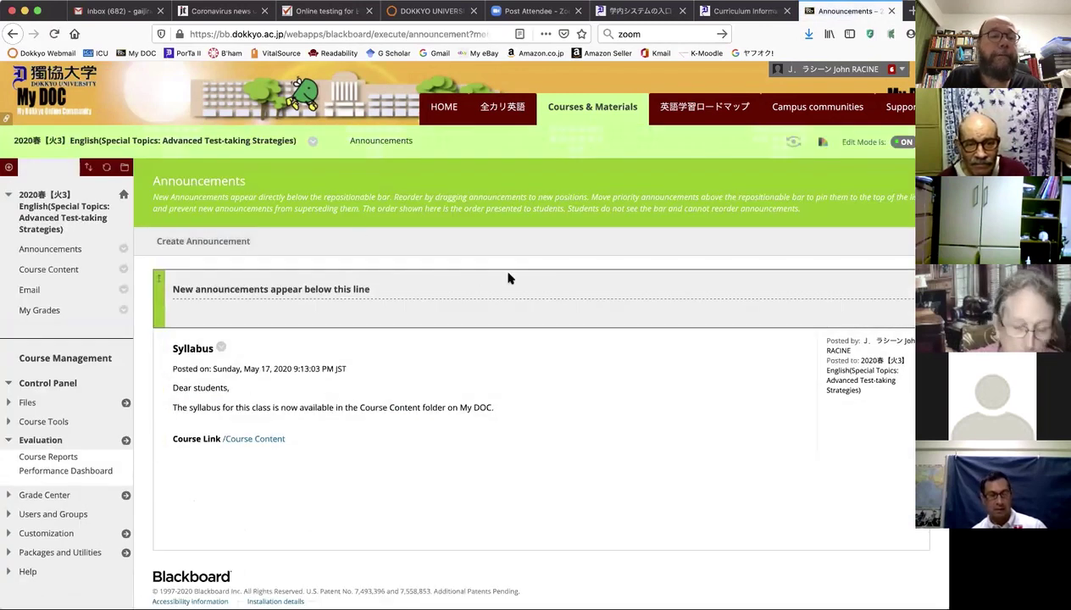
scroll(506, 277, down, 1)
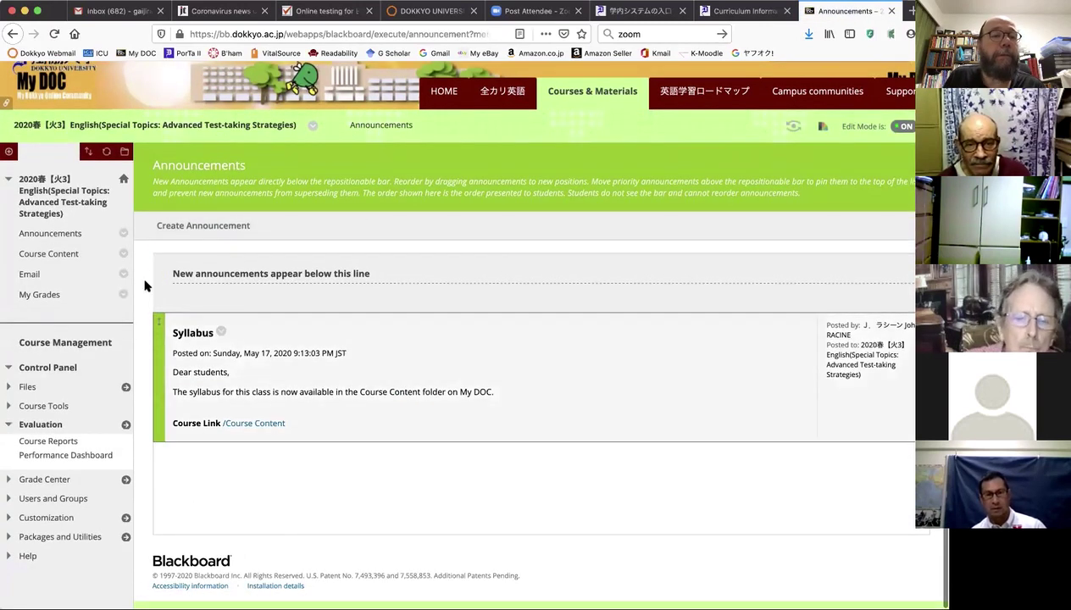
click(50, 256)
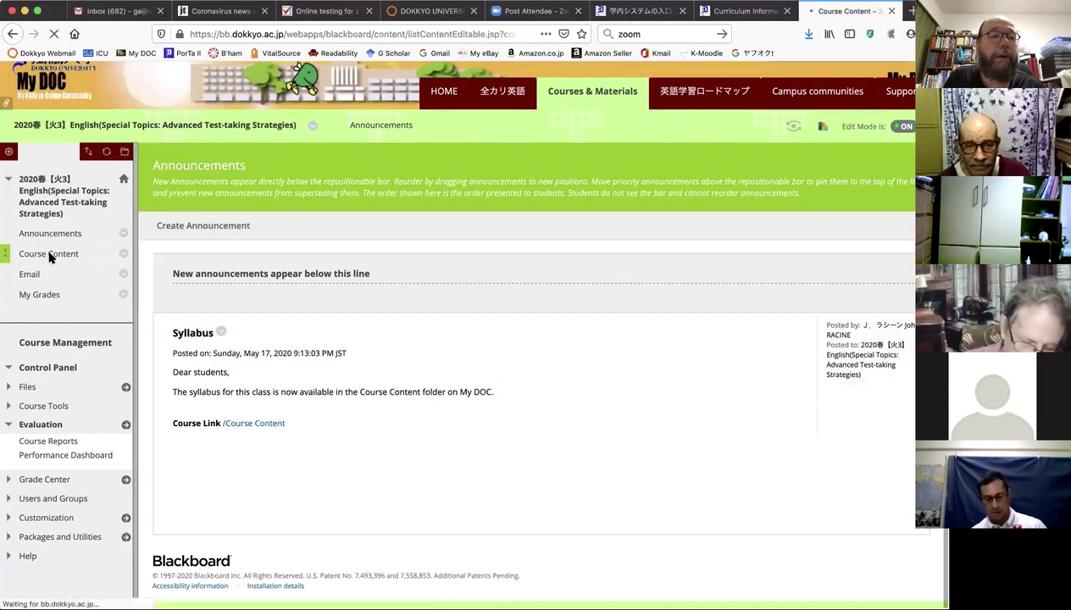
scroll(521, 388, down, 2)
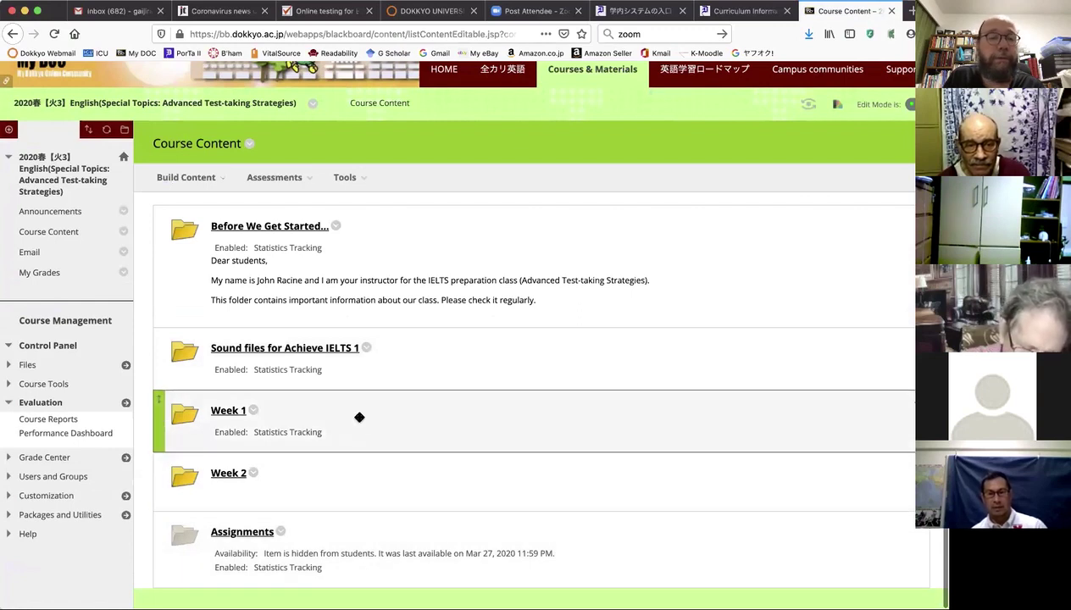
click(306, 227)
mouse_move(306, 228)
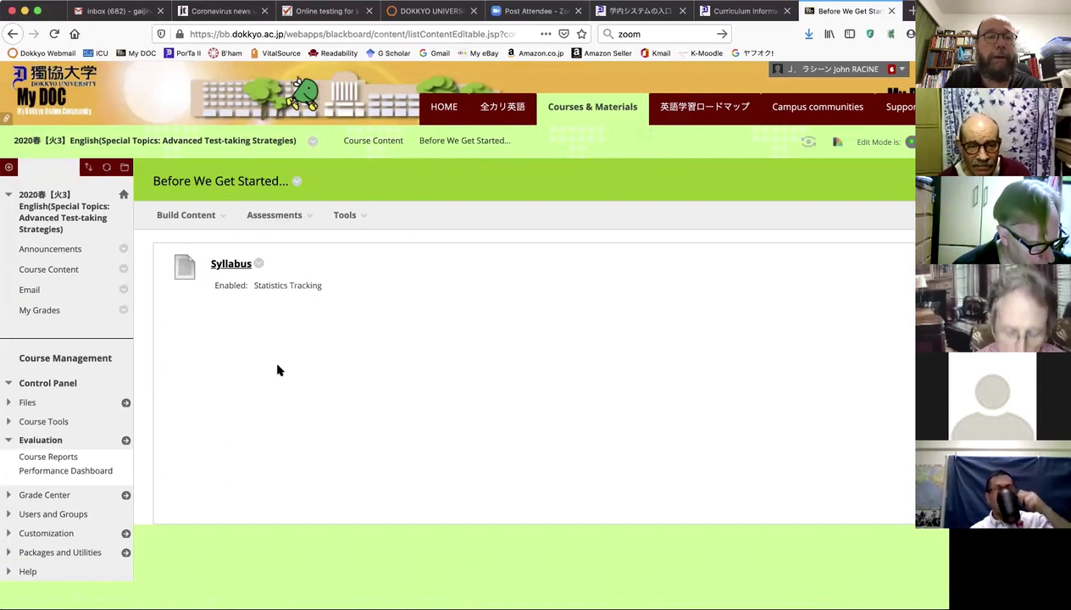
- Start a file item in the "Before We Get Started..." folder and attach "Tuesday 3 - textbooks.pdf" from the computer's Start-up stuff > Before starting > Textbooks folder
click(209, 217)
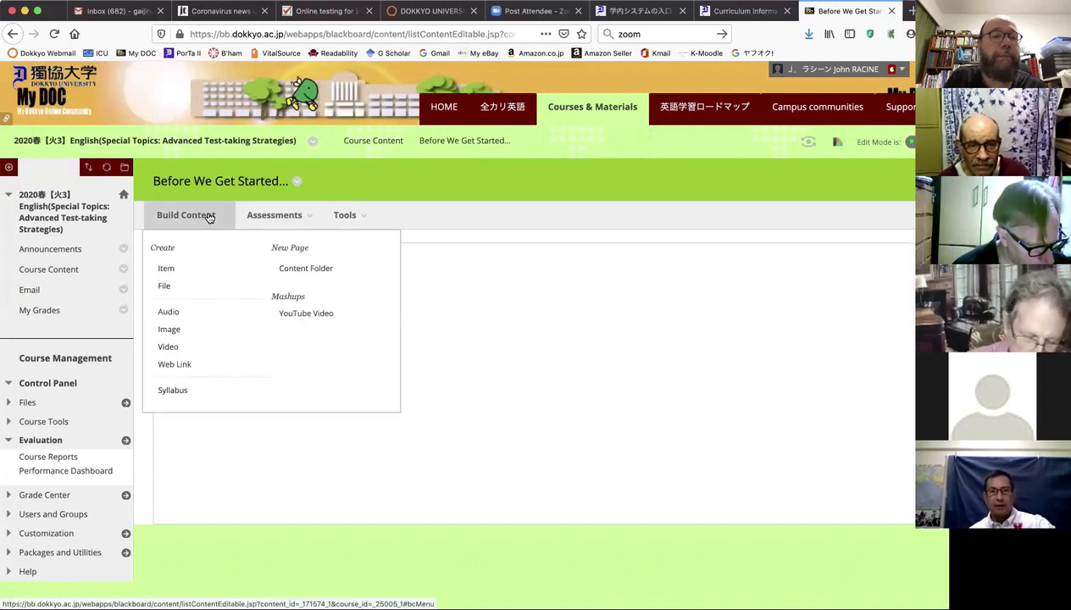
click(165, 288)
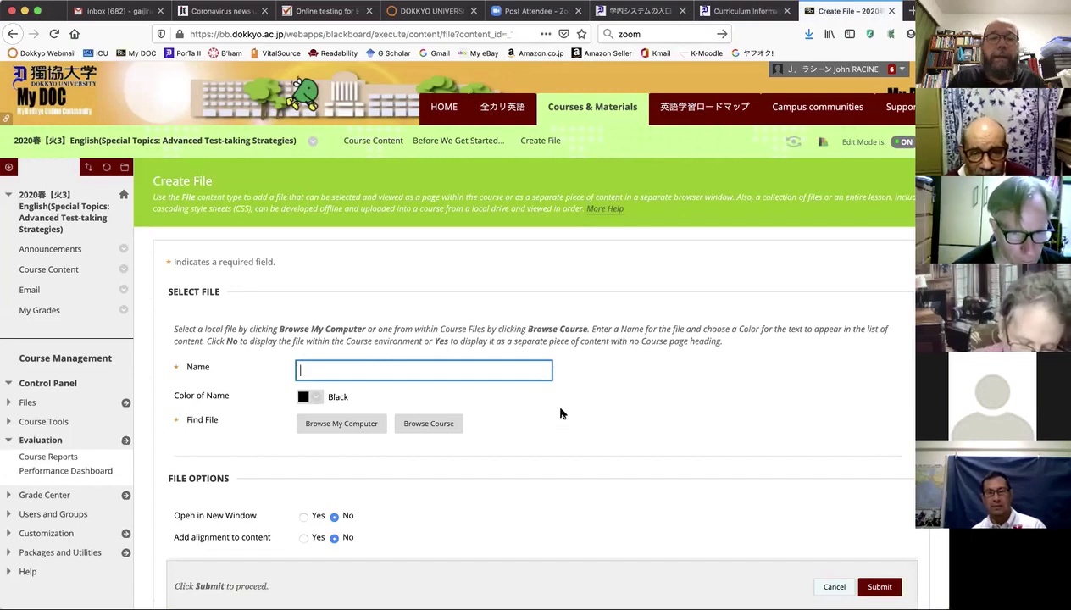
scroll(561, 414, down, 2)
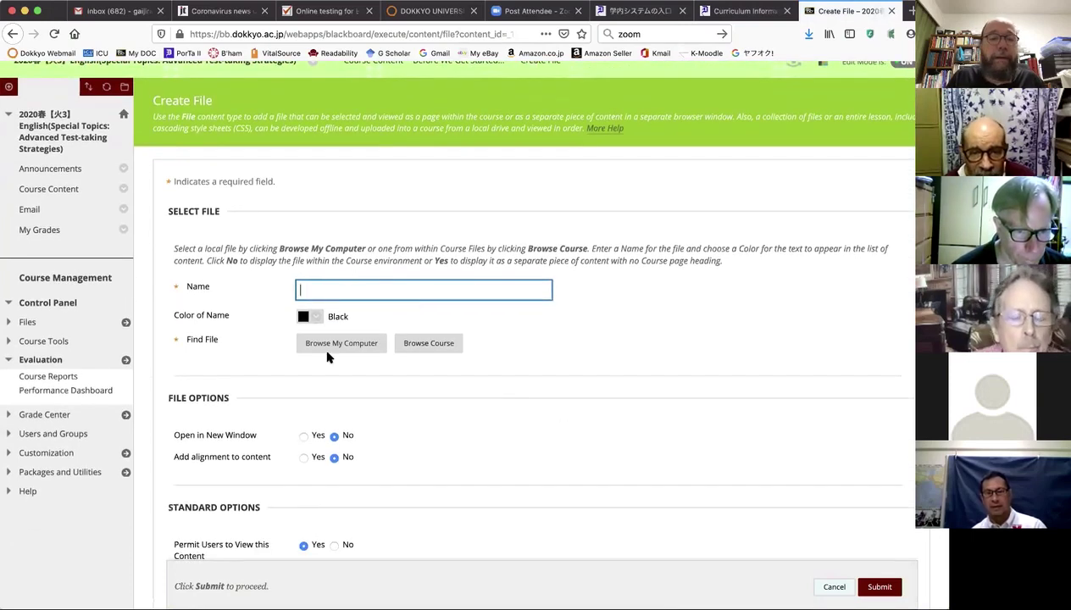
click(332, 344)
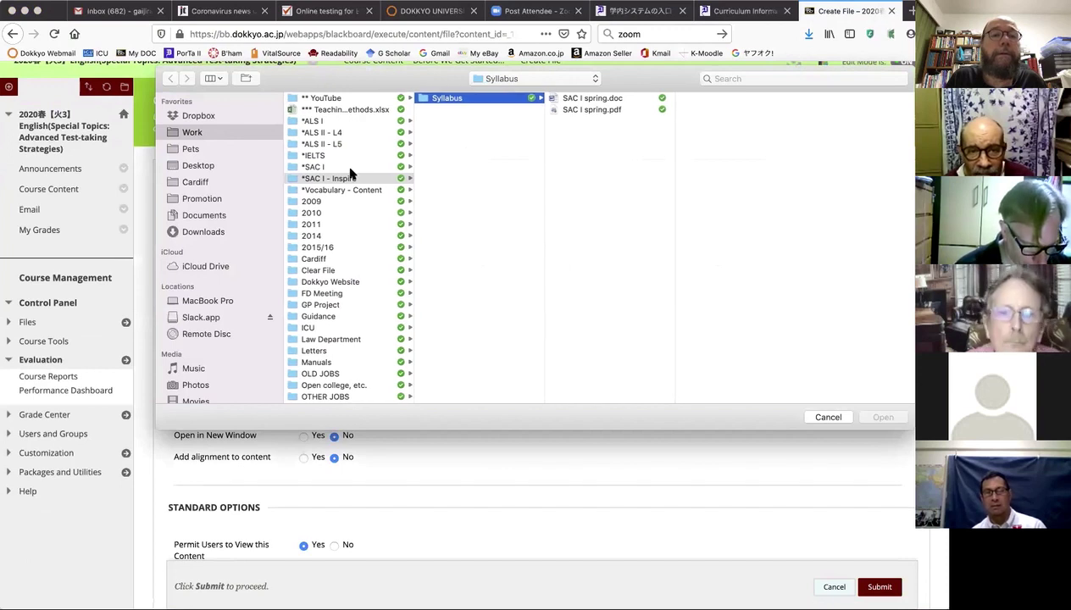
click(318, 160)
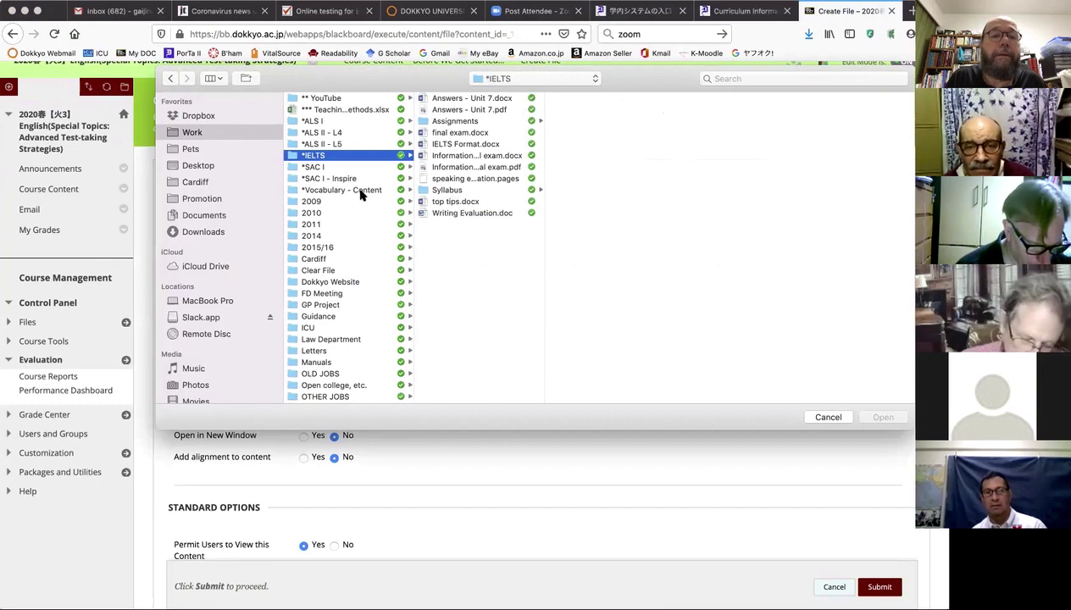
scroll(330, 318, down, 5)
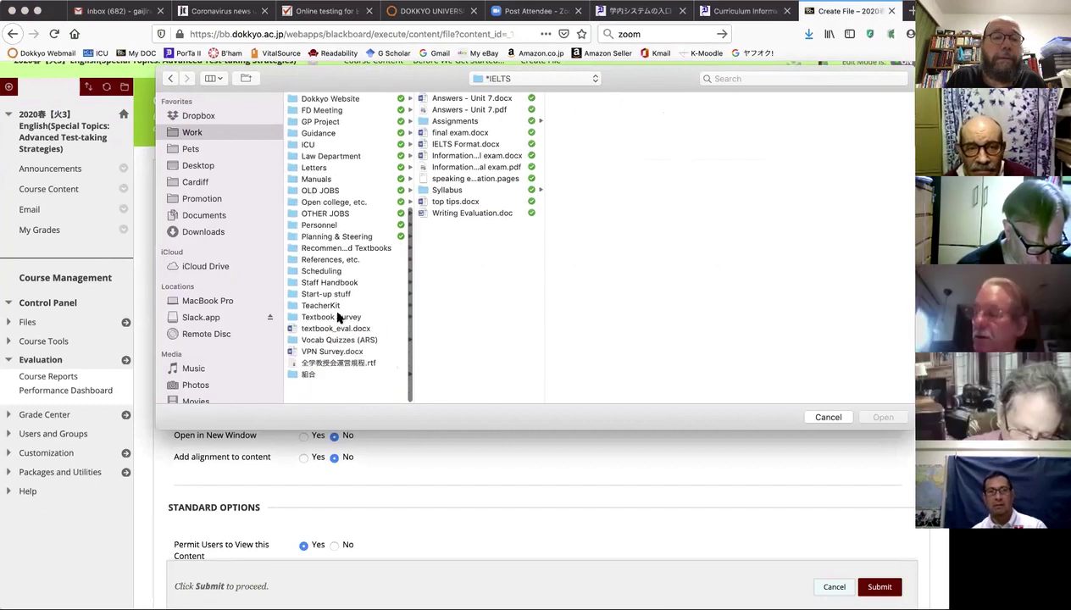
click(328, 319)
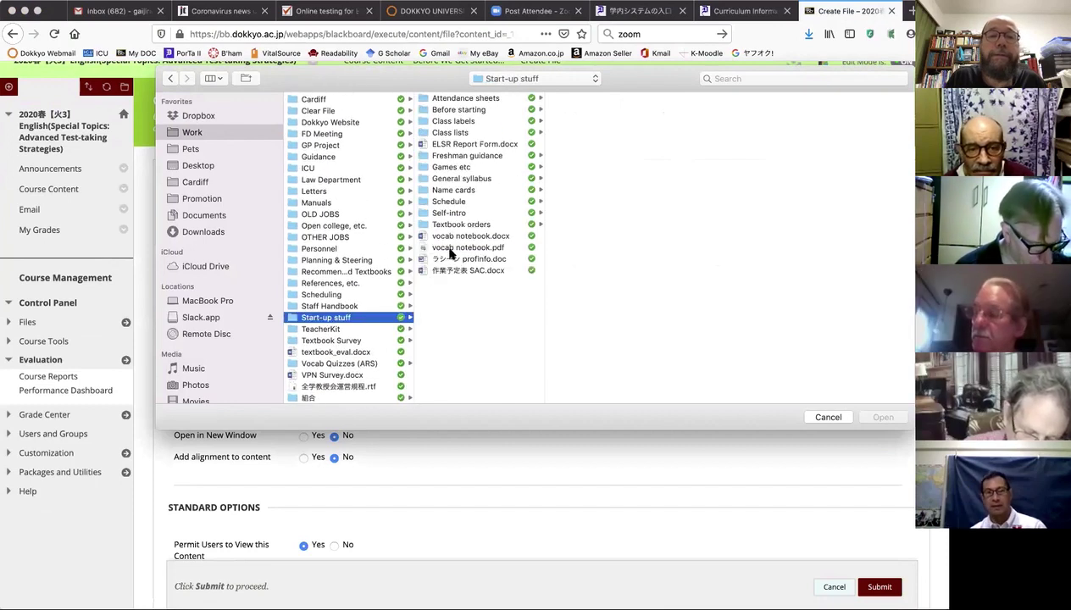
click(454, 109)
click(582, 98)
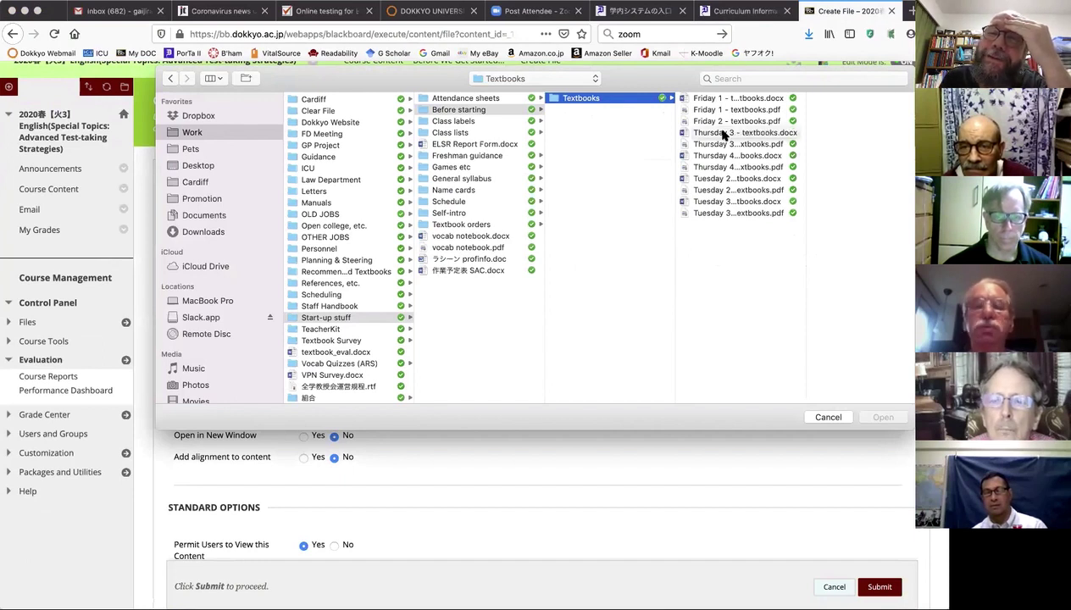
click(717, 179)
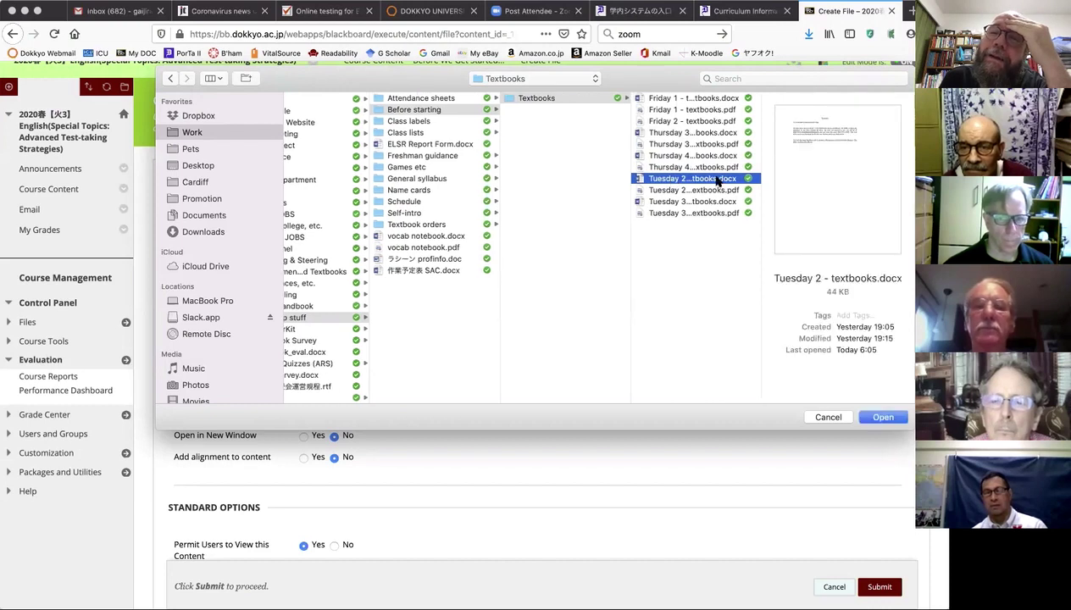
click(682, 214)
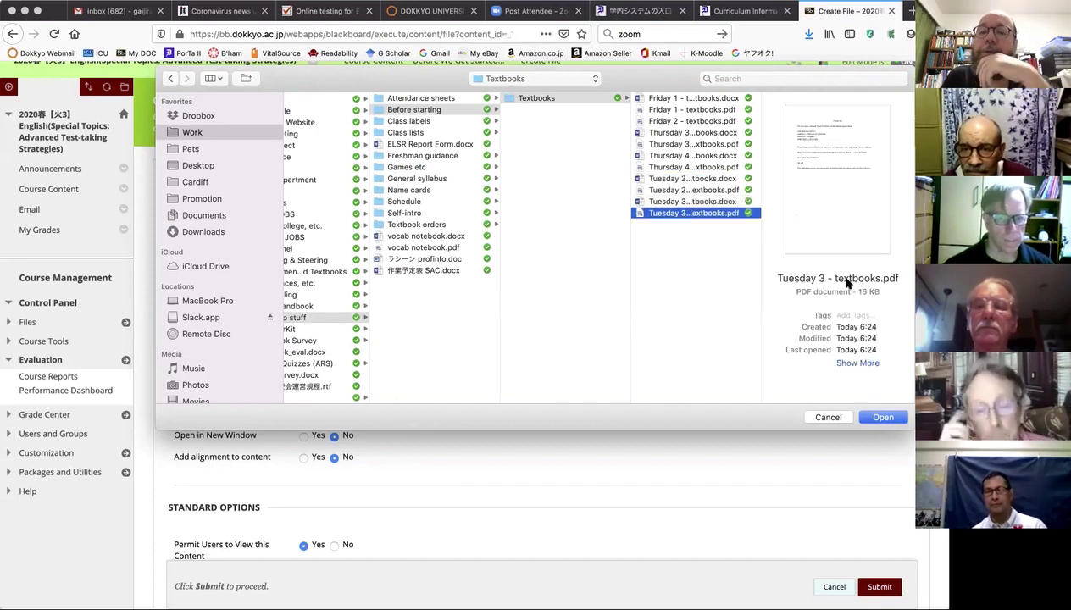
click(883, 419)
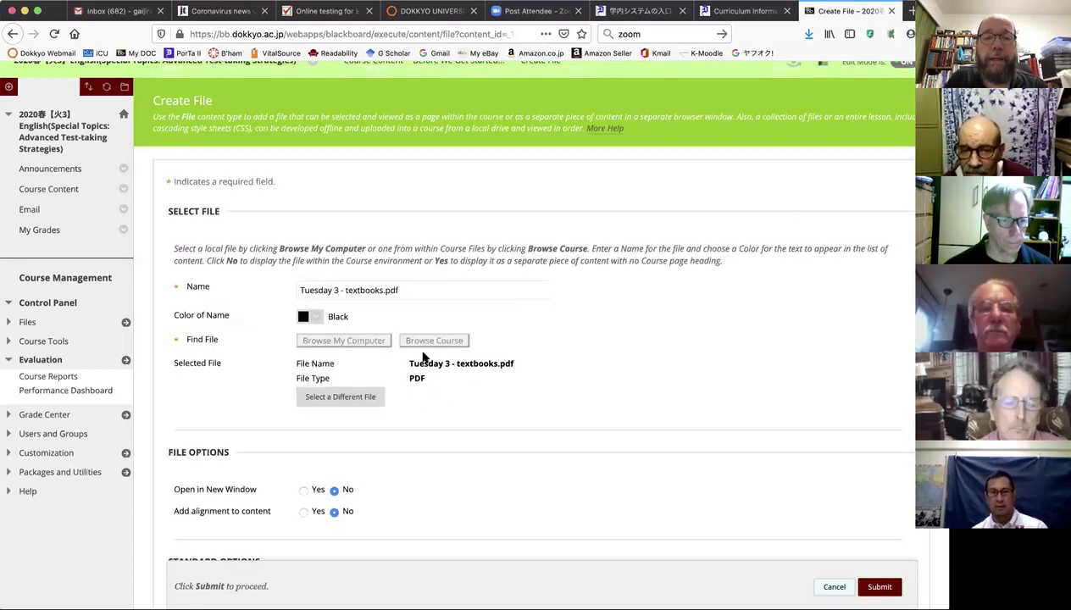
- Shorten the display name of the attached file to "Textbooks", without the day prefix and the file extension
click(346, 290)
key(BackSpace)
key(BackSpace)
key(BackSpace)
key(BackSpace)
key(BackSpace)
key(BackSpace)
key(BackSpace)
key(BackSpace)
key(BackSpace)
key(BackSpace)
key(BackSpace)
key(BackSpace)
key(BackSpace)
text(T)
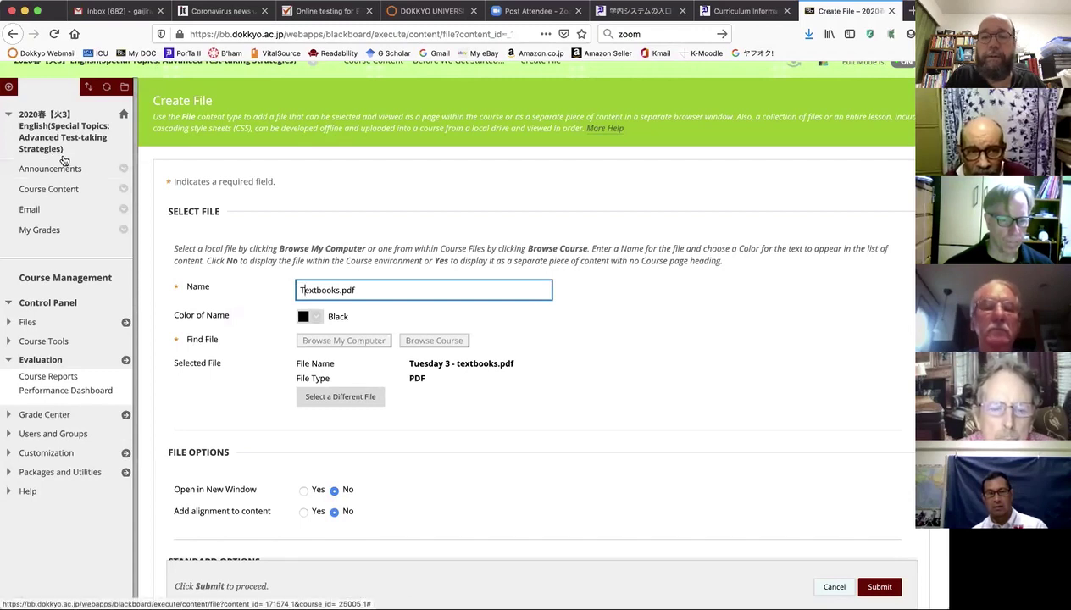
click(395, 288)
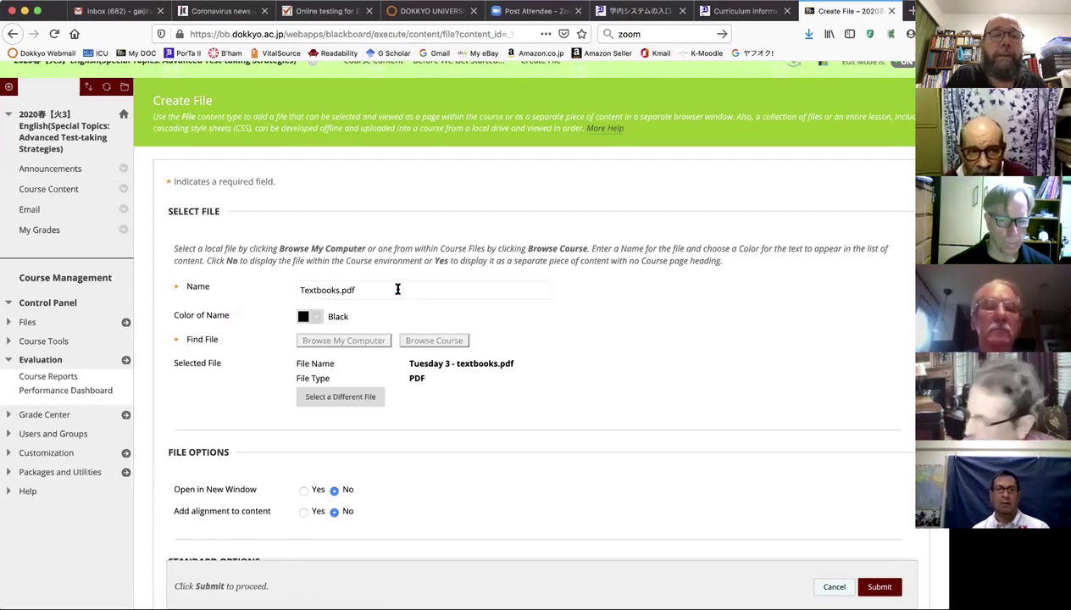
key(BackSpace)
key(BackSpace)
key(BackSpace)
key(BackSpace)
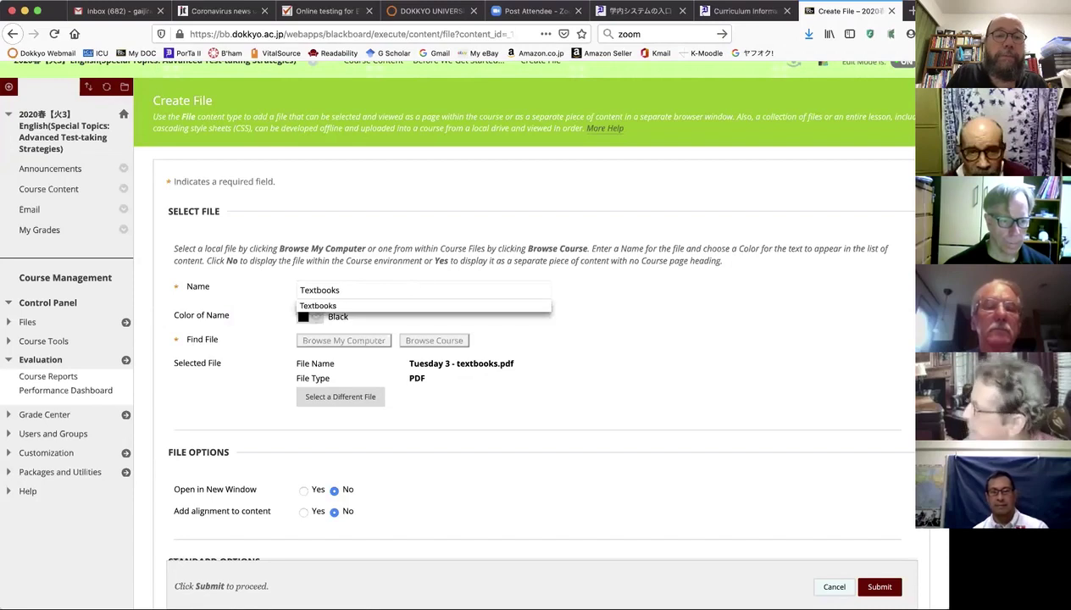
click(669, 290)
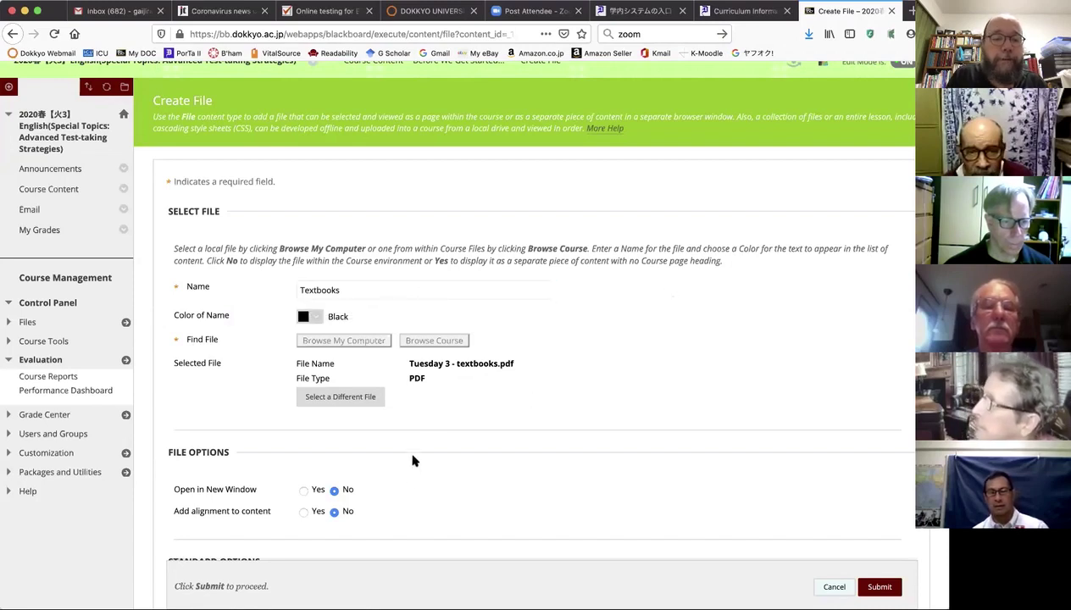
- Set the Textbooks file to open in a new window with tracking of the number of views enabled, and submit it
scroll(406, 471, down, 4)
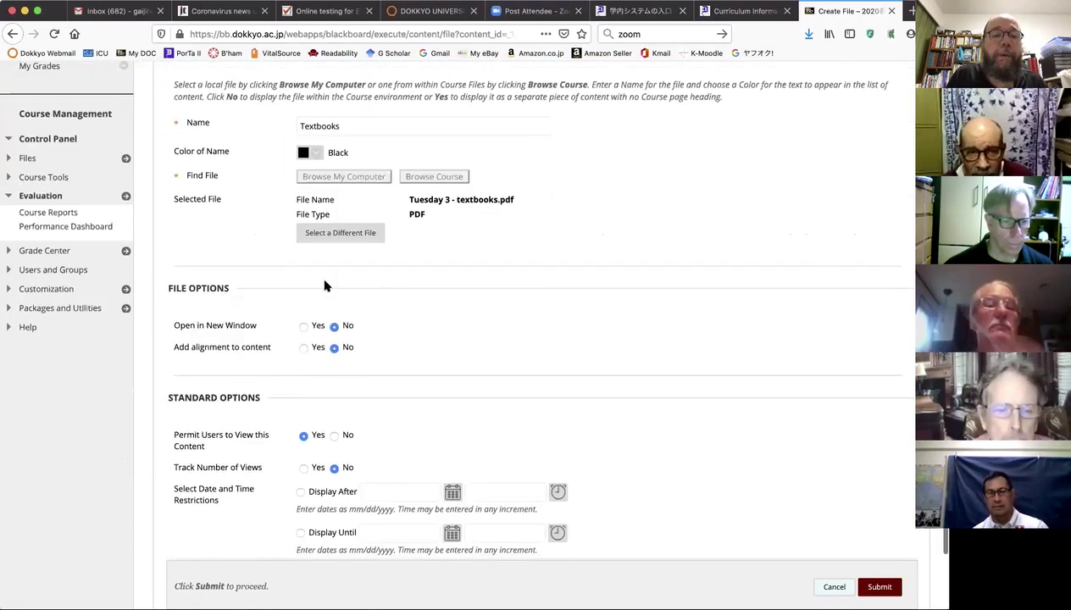
click(304, 327)
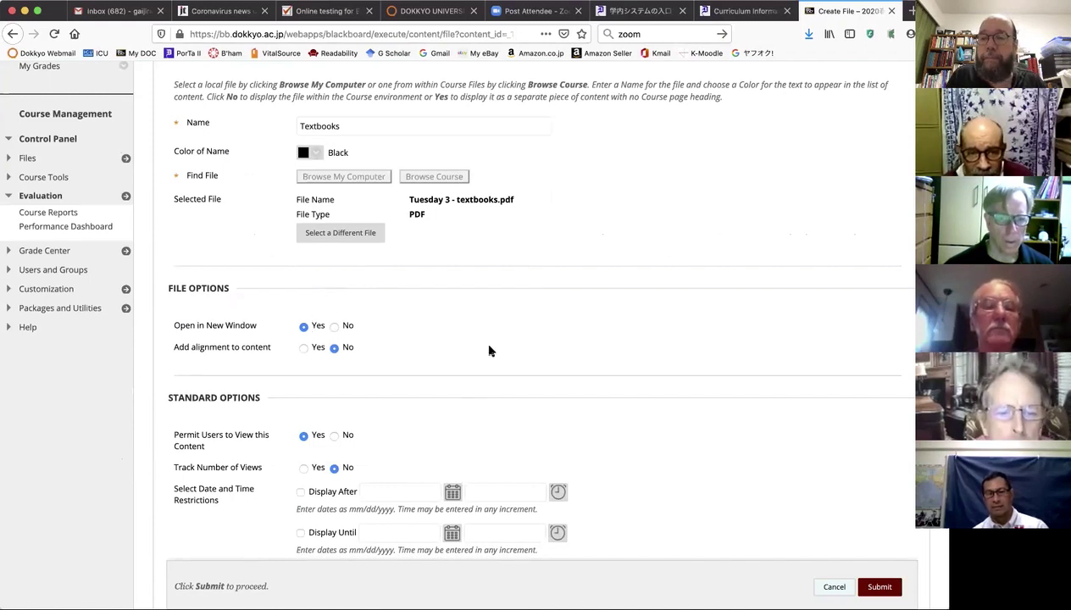
scroll(487, 325, down, 2)
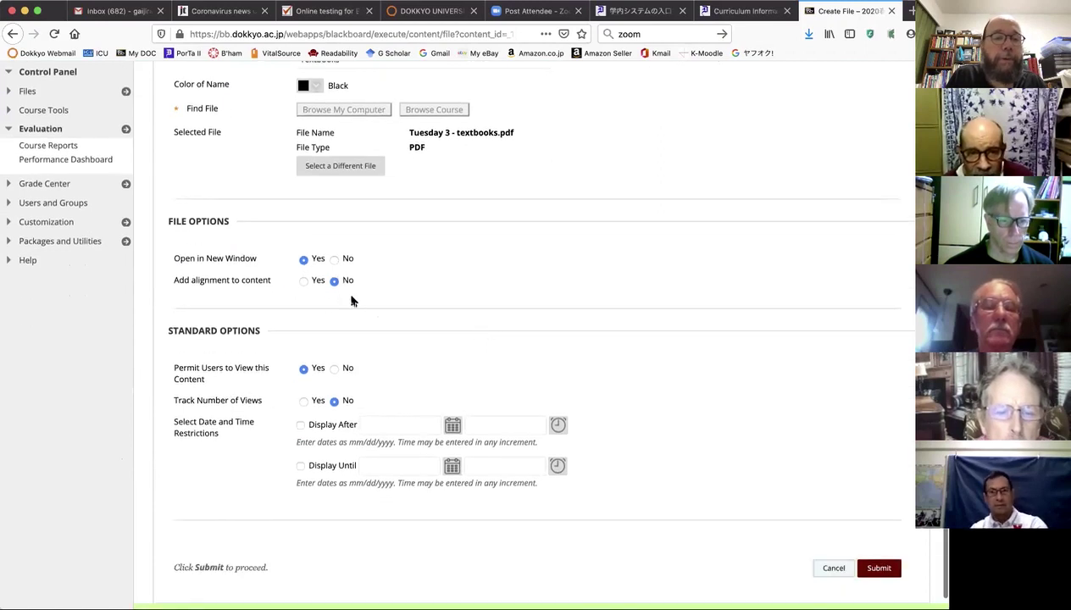
scroll(400, 383, down, 1)
scroll(402, 386, down, 1)
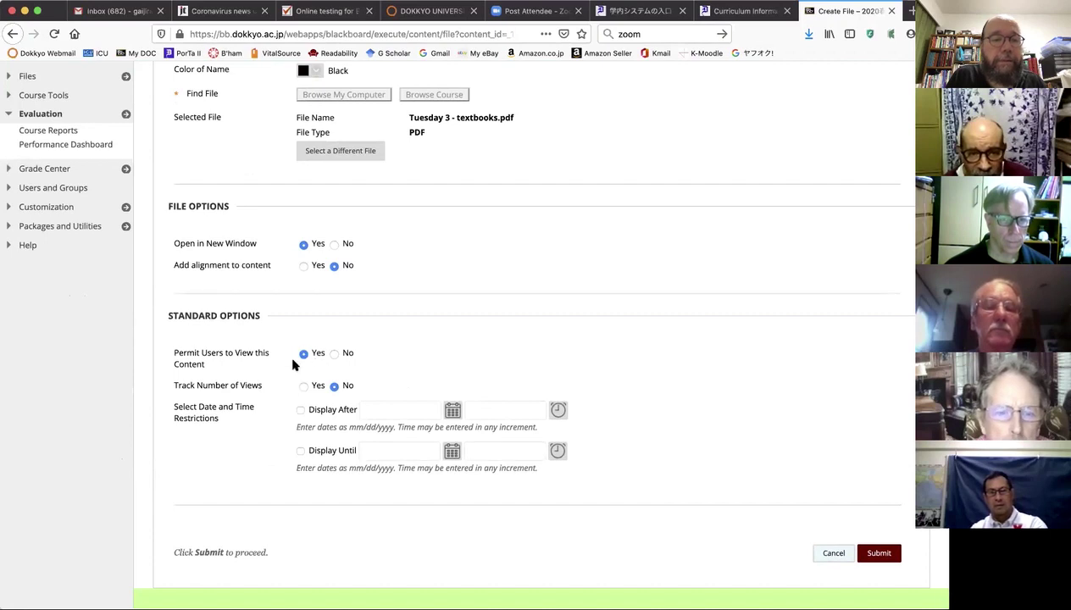
click(303, 386)
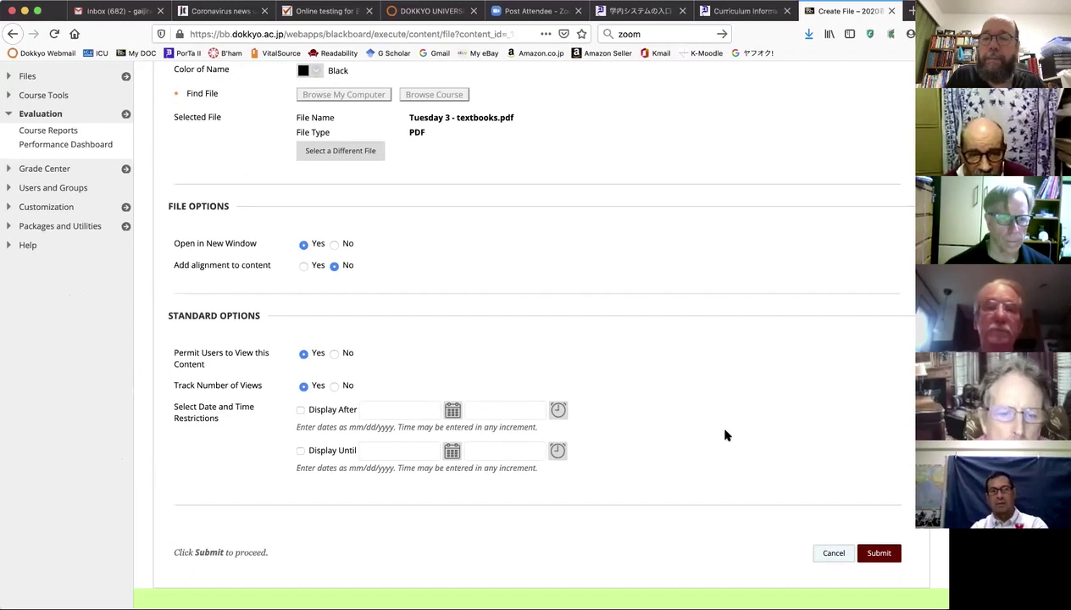
click(879, 554)
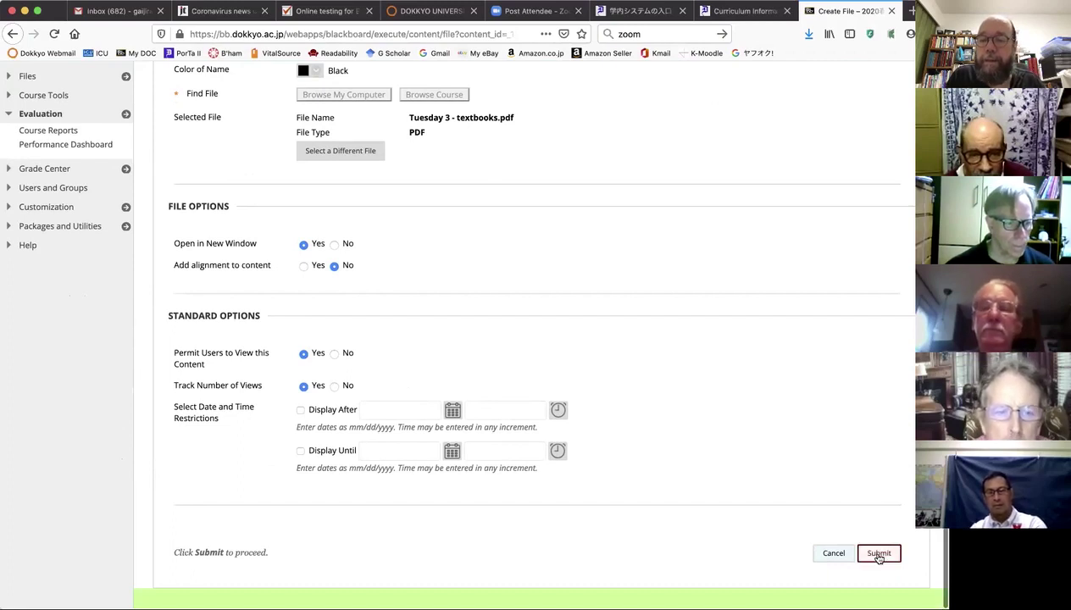
click(878, 552)
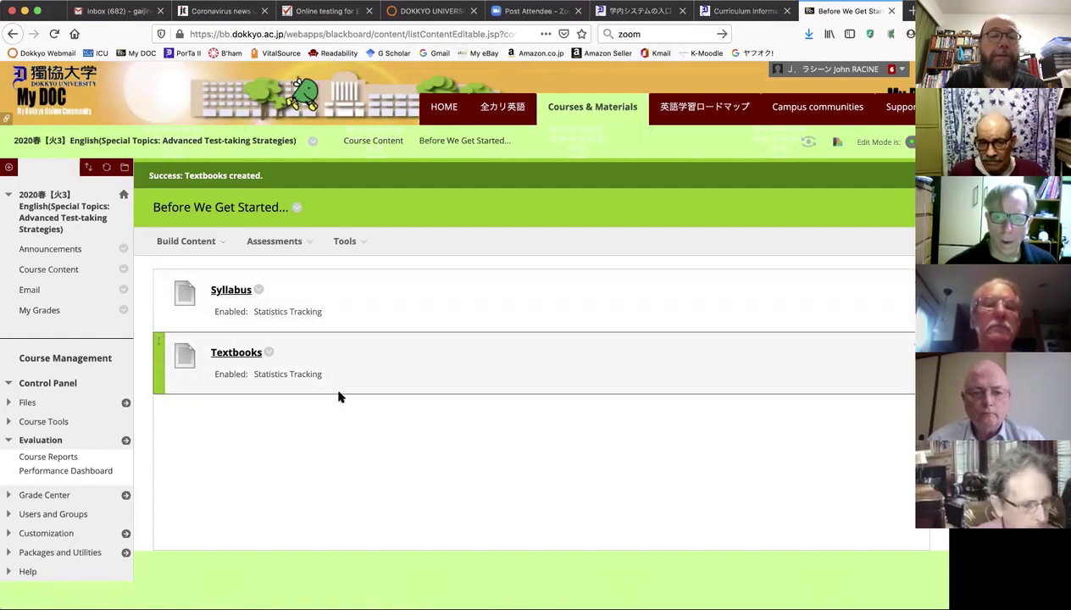
- Open the Textbooks file from the "Before We Get Started..." folder to check how it displays
click(254, 242)
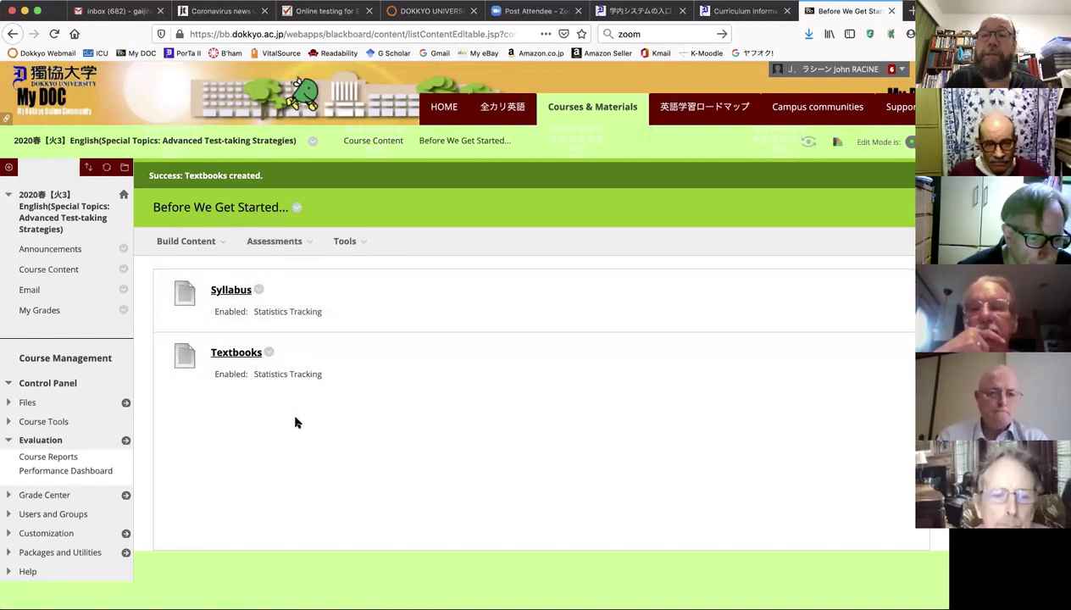
click(237, 353)
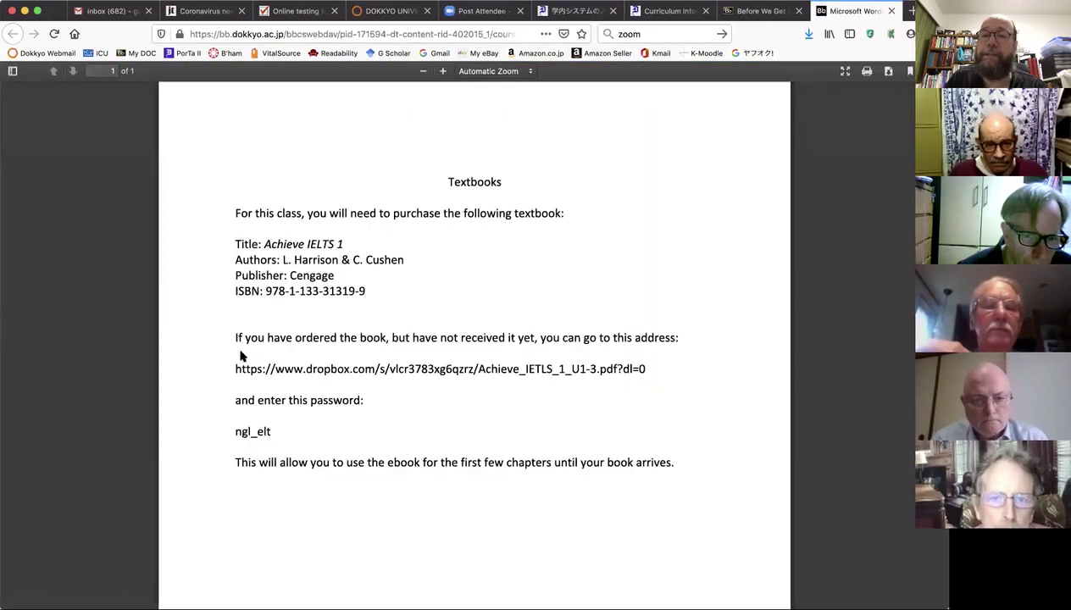